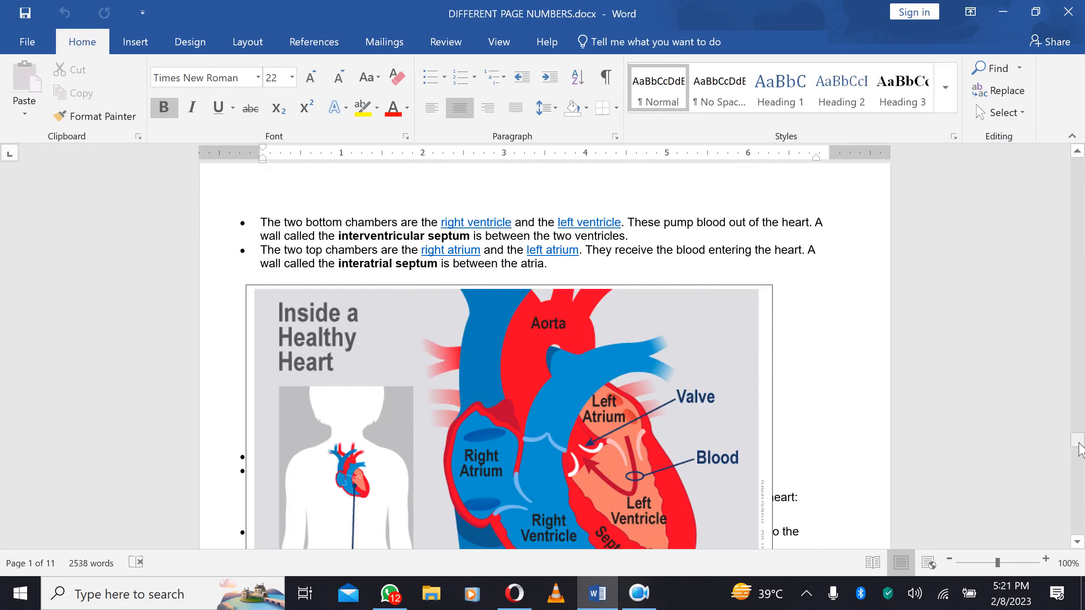
Review the report's opening pages to see where the first page ends and the WELCOME ADDRESS page begins
drag(1078, 445, 1076, 156)
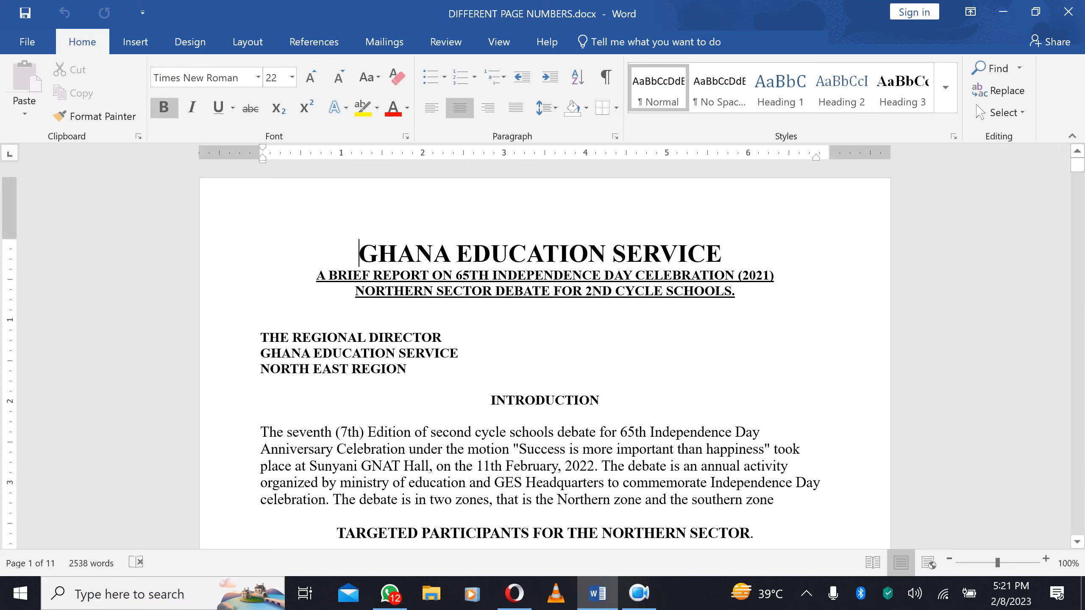
scroll(545, 355, down, 15)
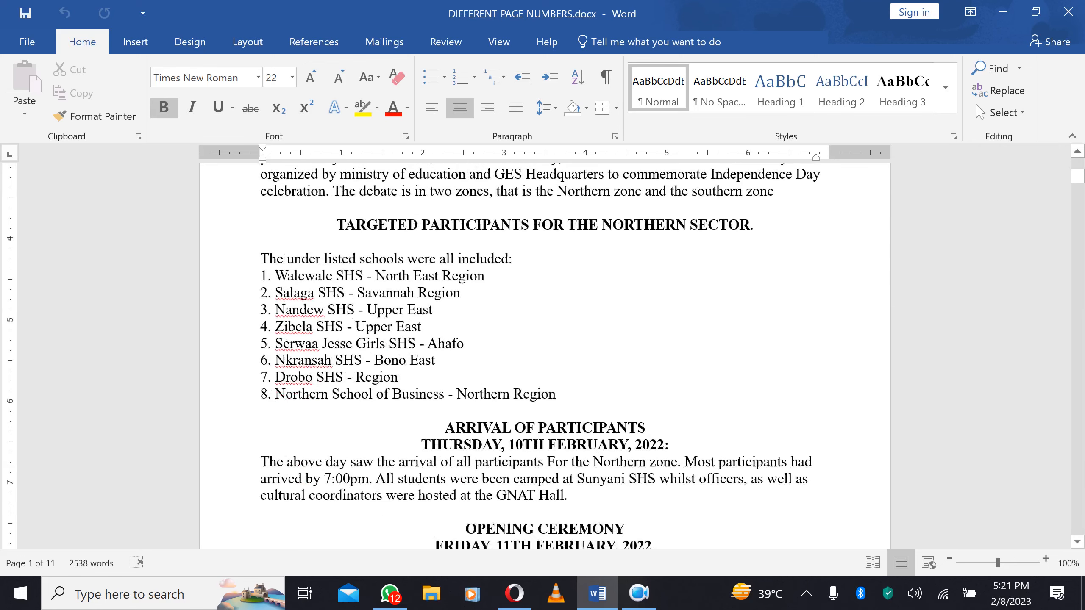
scroll(545, 354, up, 15)
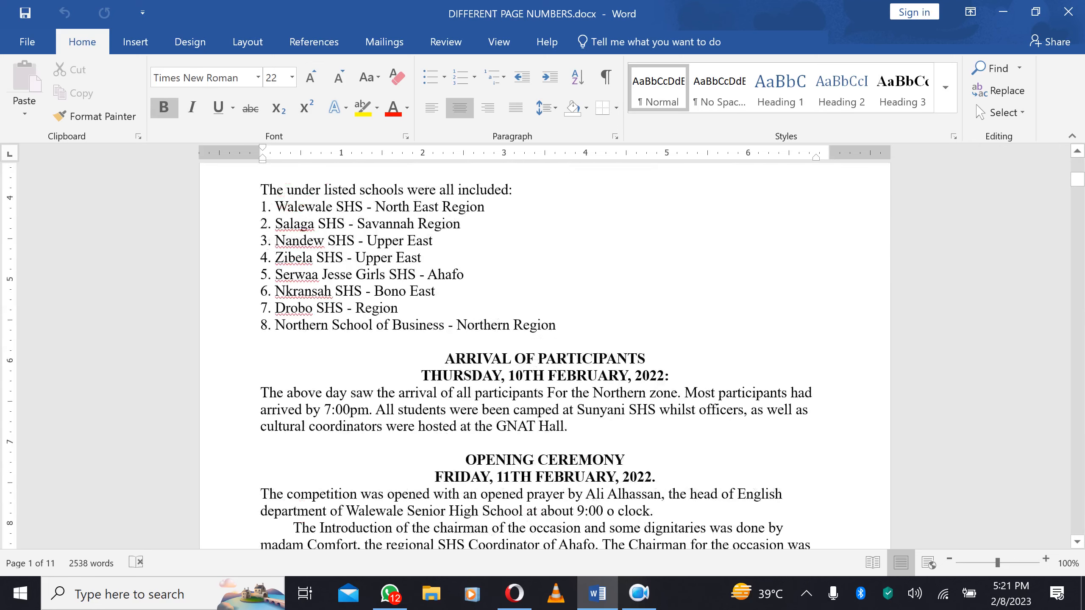
scroll(545, 355, down, 3)
scroll(545, 355, up, 5)
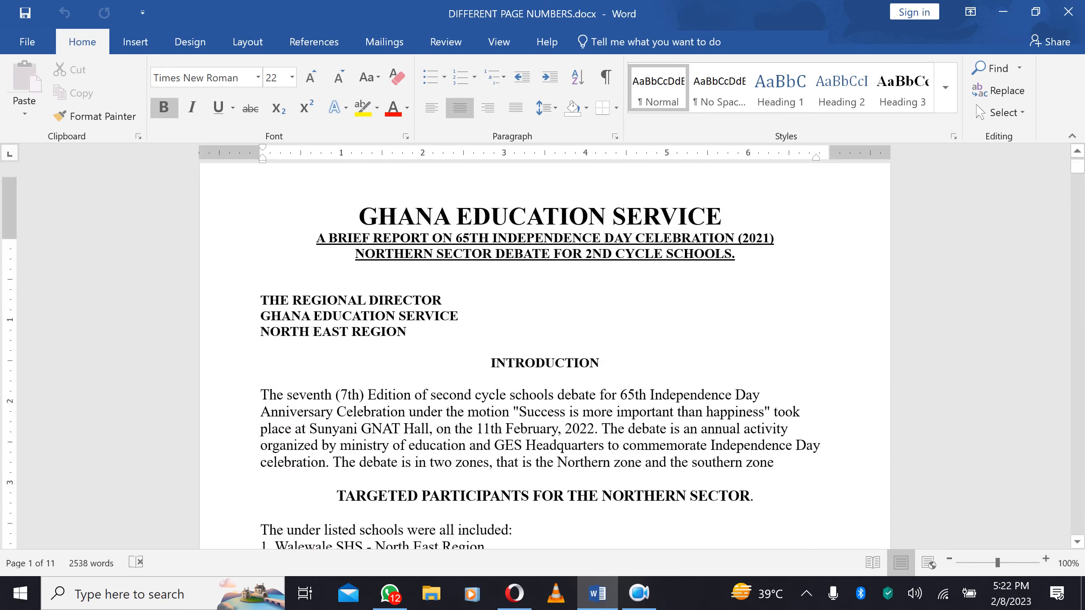
scroll(544, 355, down, 3)
scroll(545, 354, up, 3)
scroll(545, 355, down, 18)
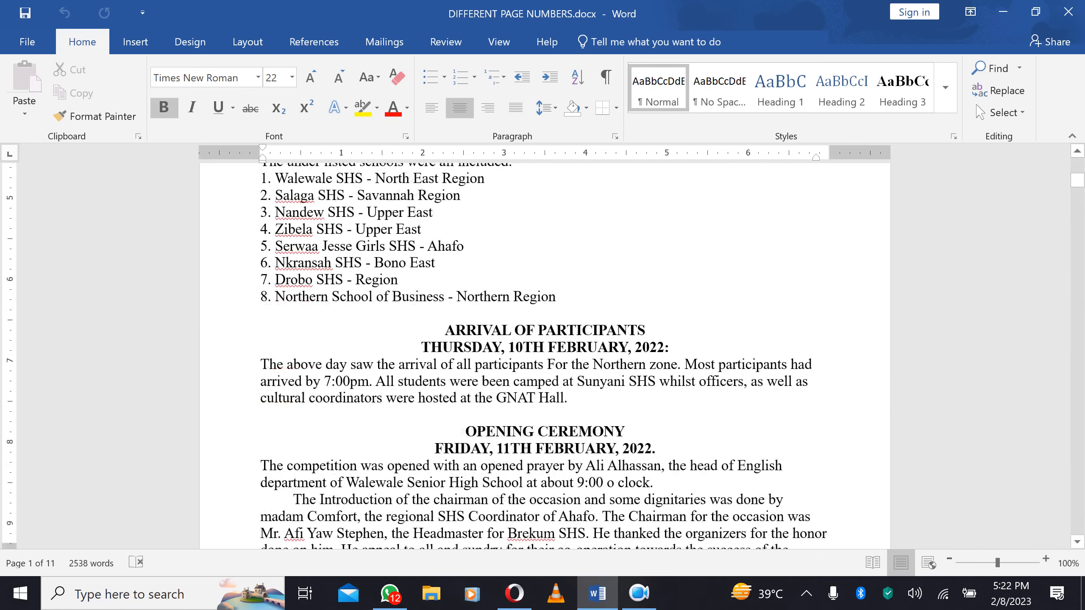
scroll(544, 355, down, 8)
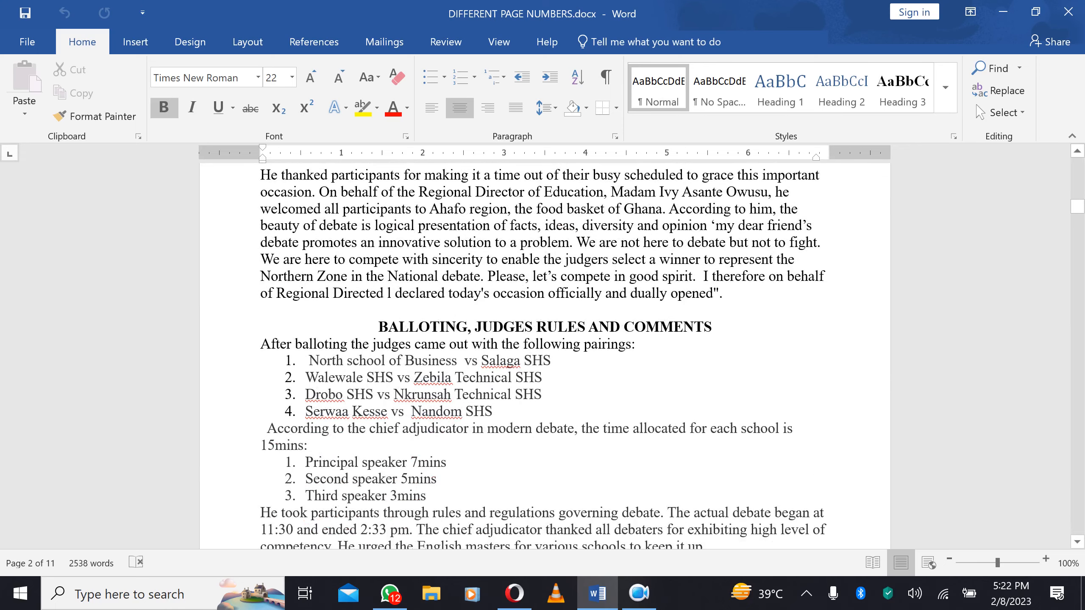
scroll(545, 355, down, 3)
scroll(545, 355, up, 12)
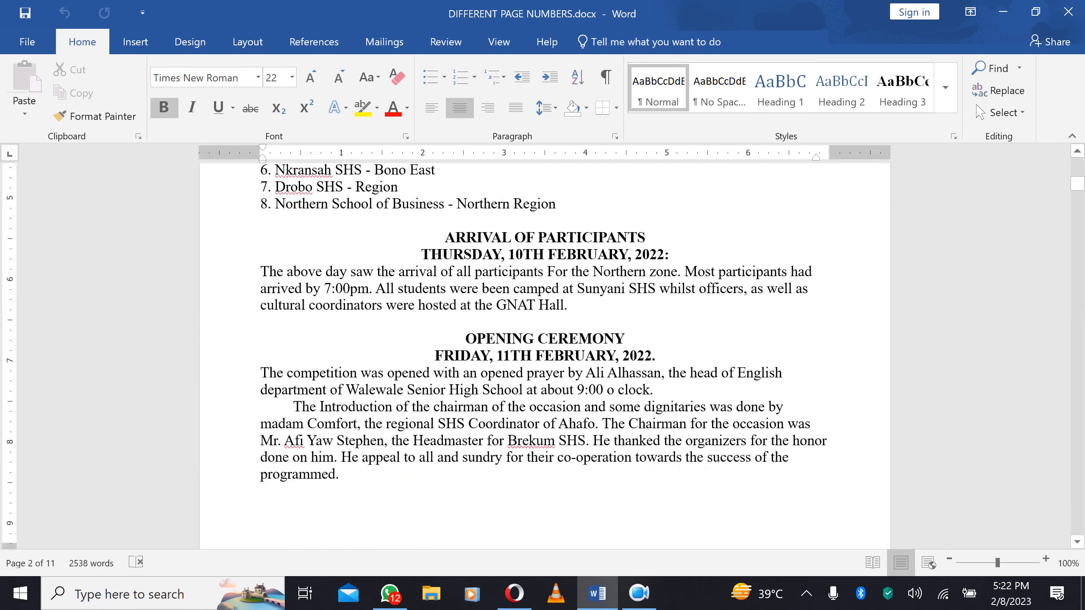
scroll(544, 355, up, 12)
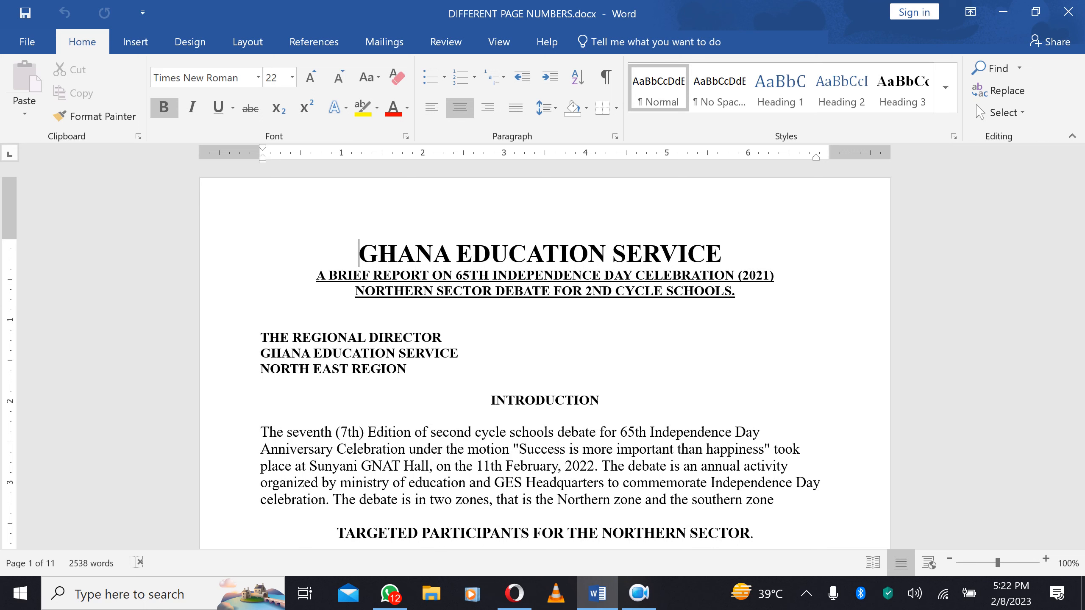
scroll(540, 356, down, 6)
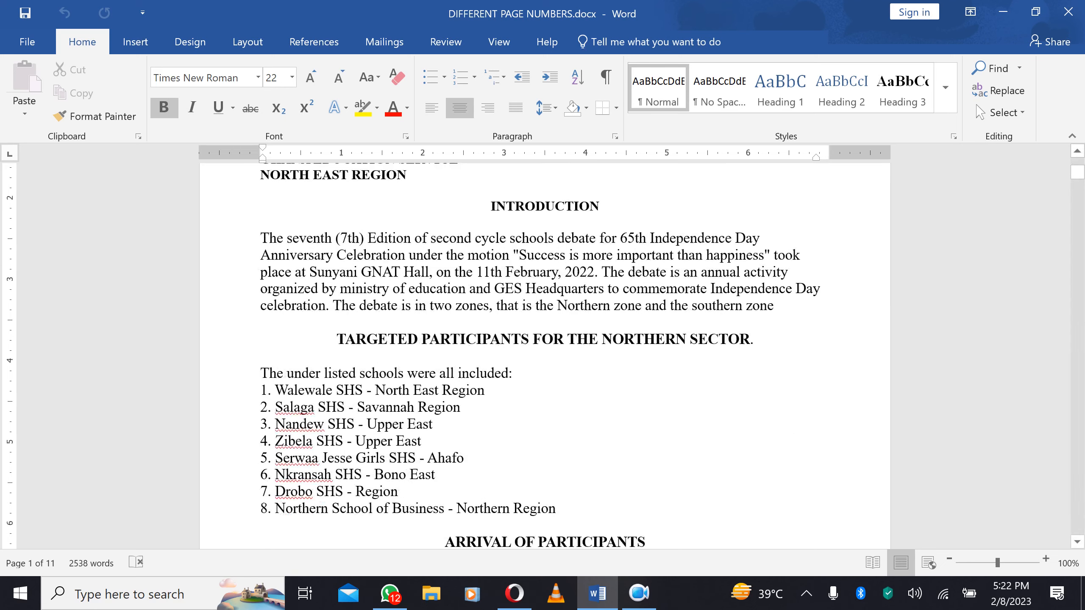
scroll(587, 342, down, 7)
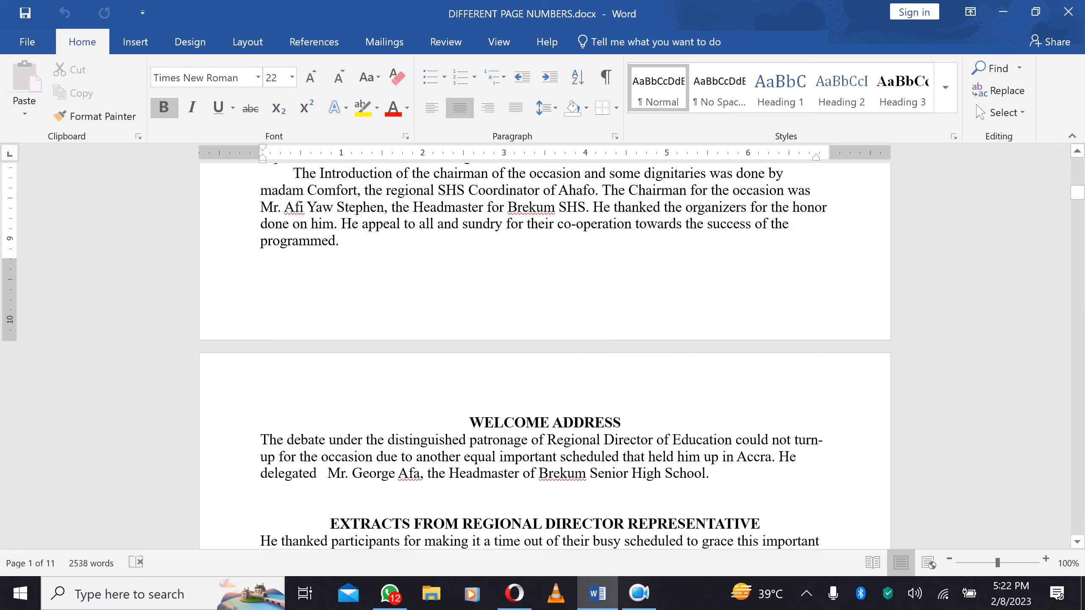
scroll(545, 356, up, 8)
scroll(545, 356, down, 5)
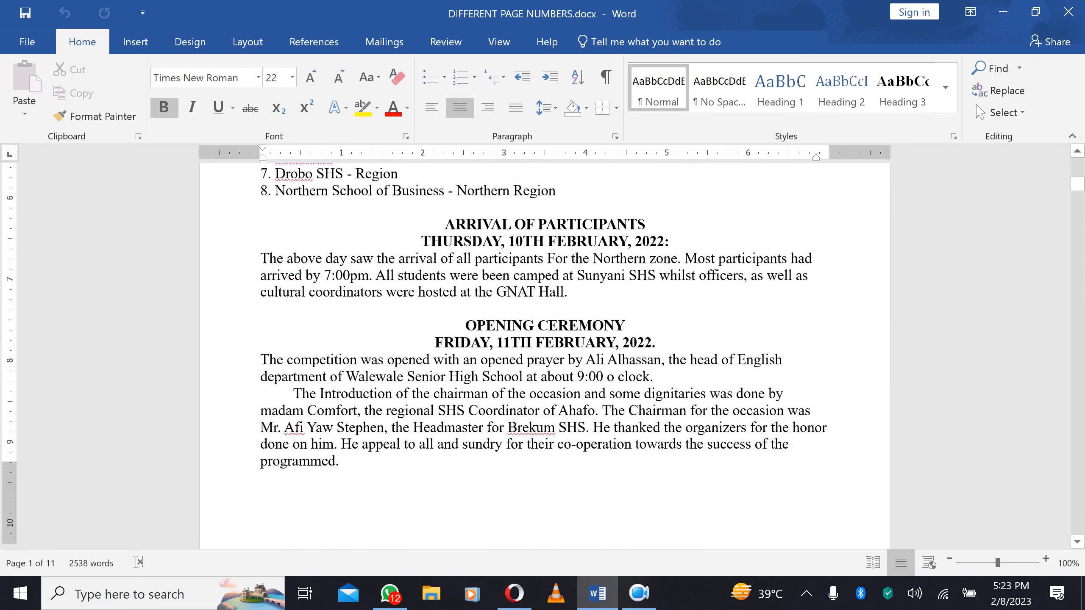
scroll(545, 356, down, 2)
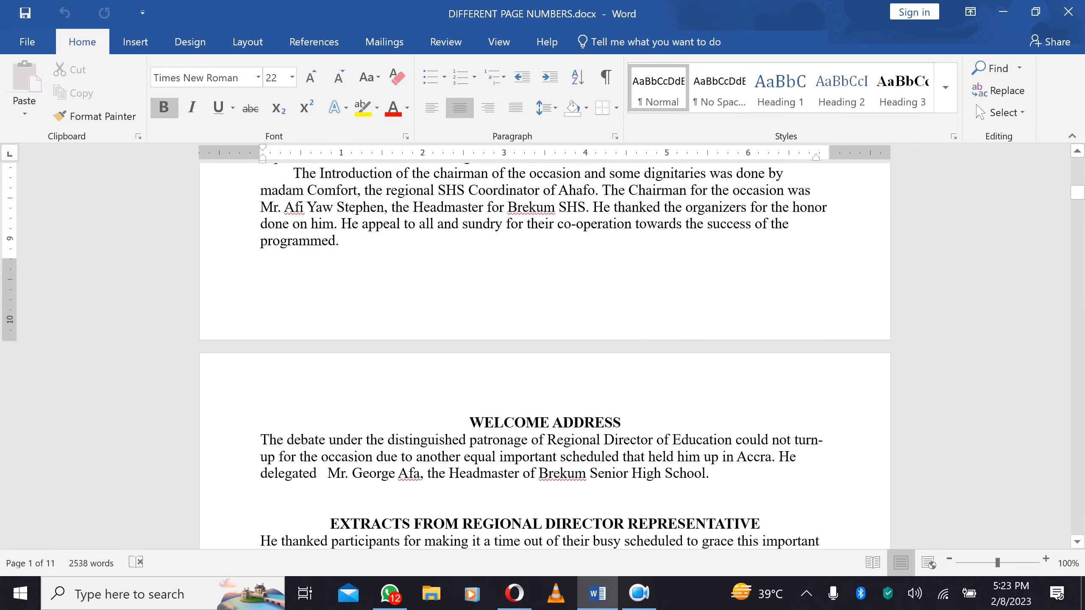
scroll(545, 356, up, 14)
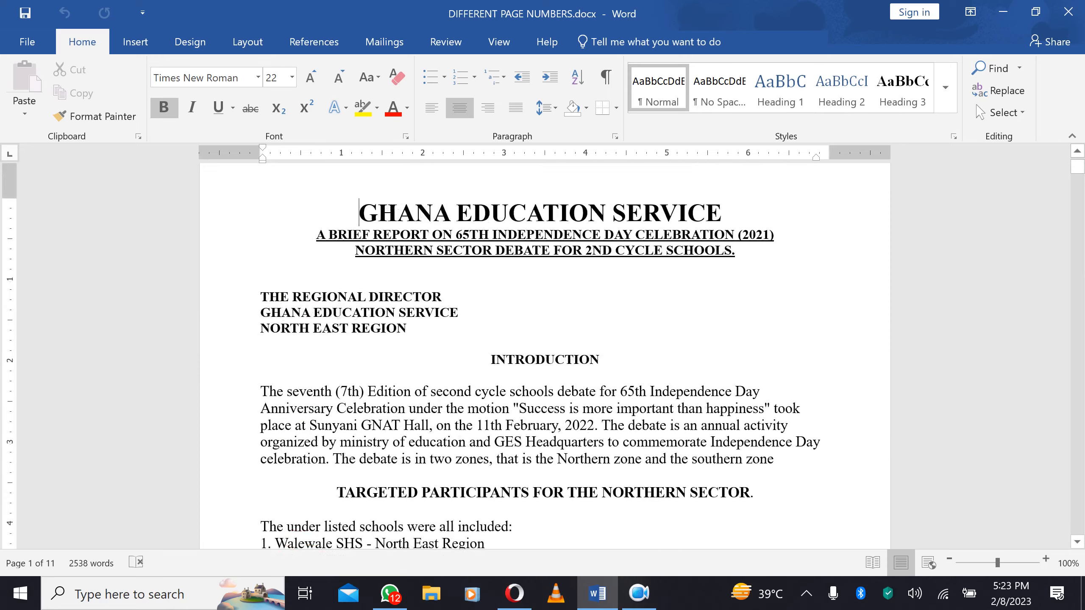
Insert two Next Page section breaks directly before the WELCOME ADDRESS heading
scroll(545, 357, down, 14)
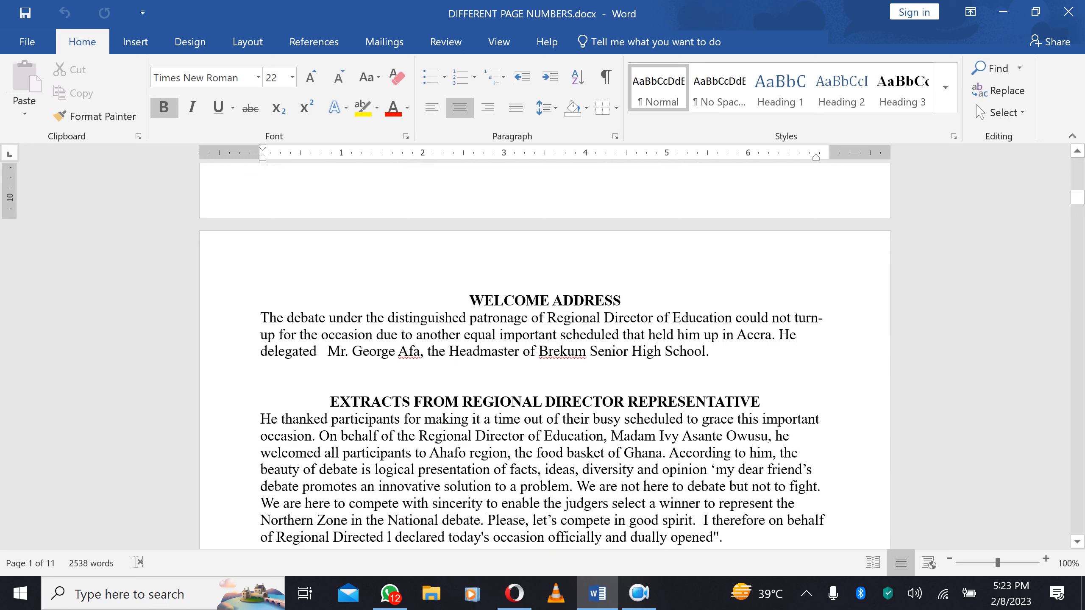
click(472, 307)
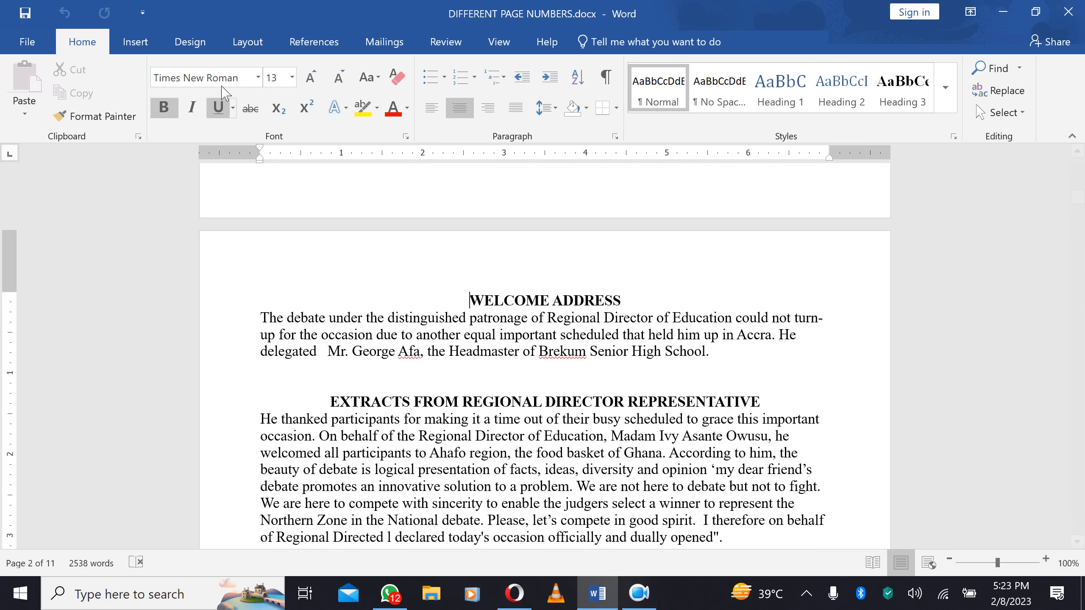
click(250, 46)
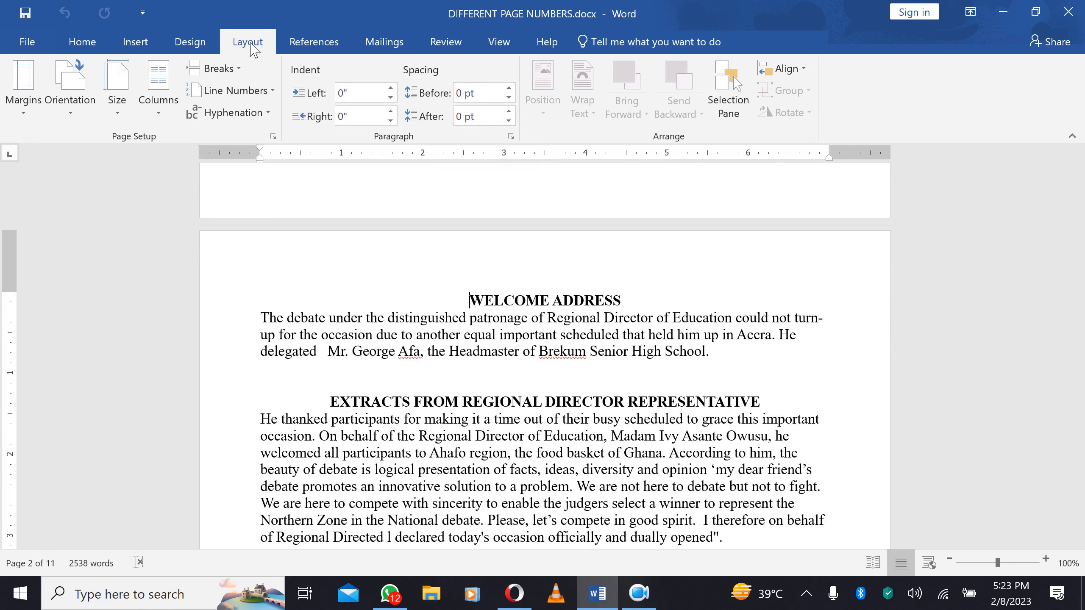
click(128, 43)
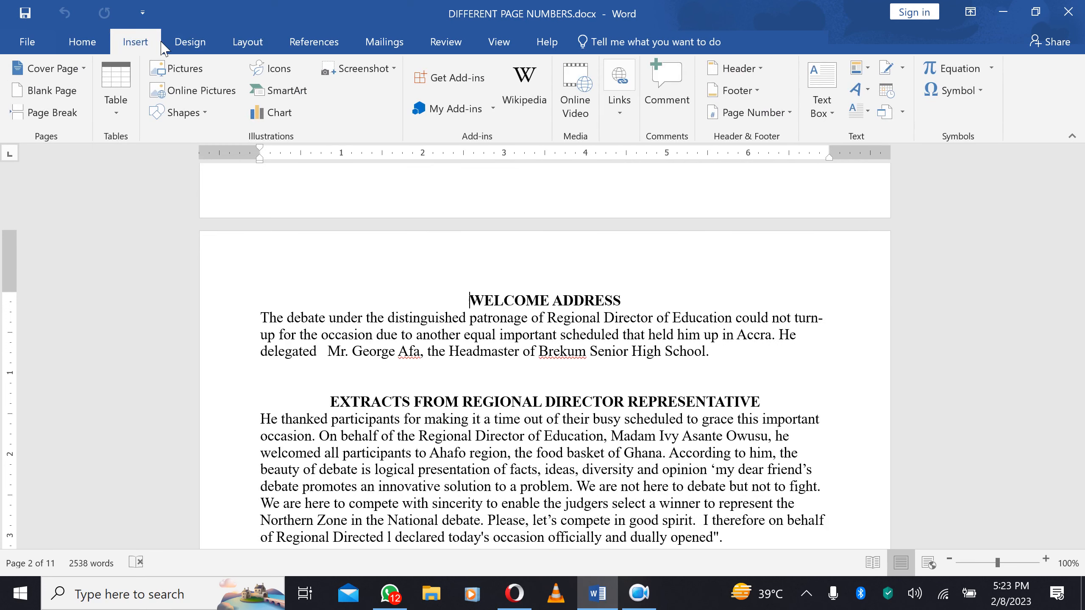
click(188, 42)
click(269, 44)
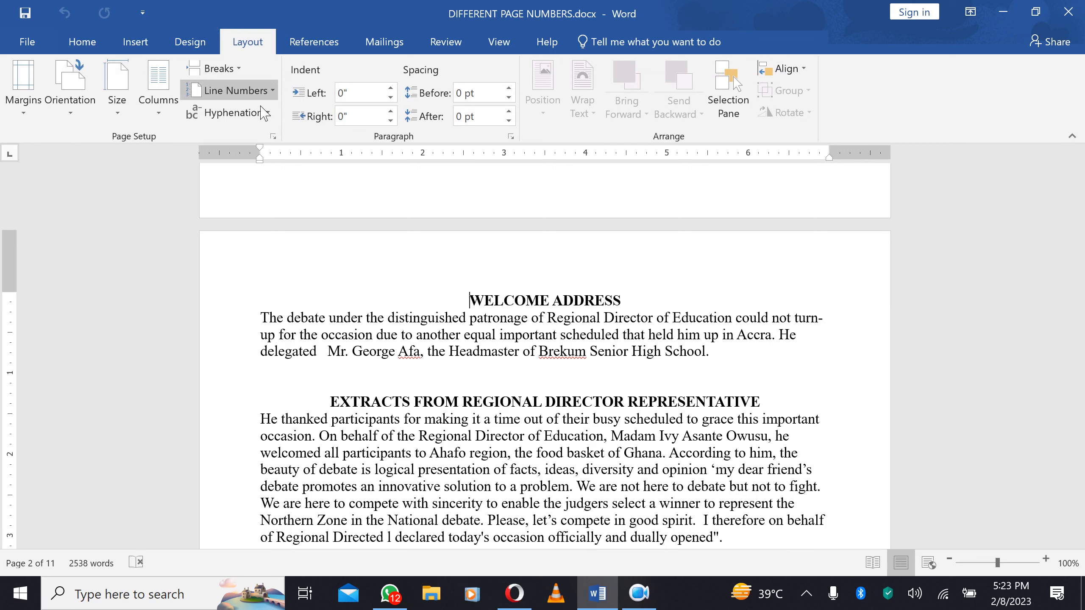
click(239, 69)
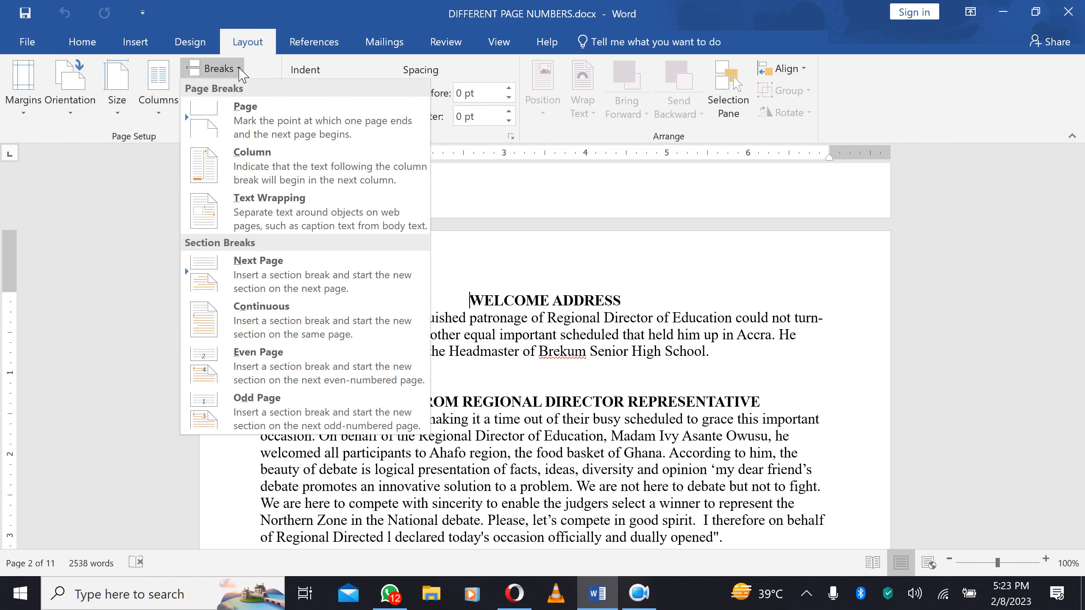
click(294, 270)
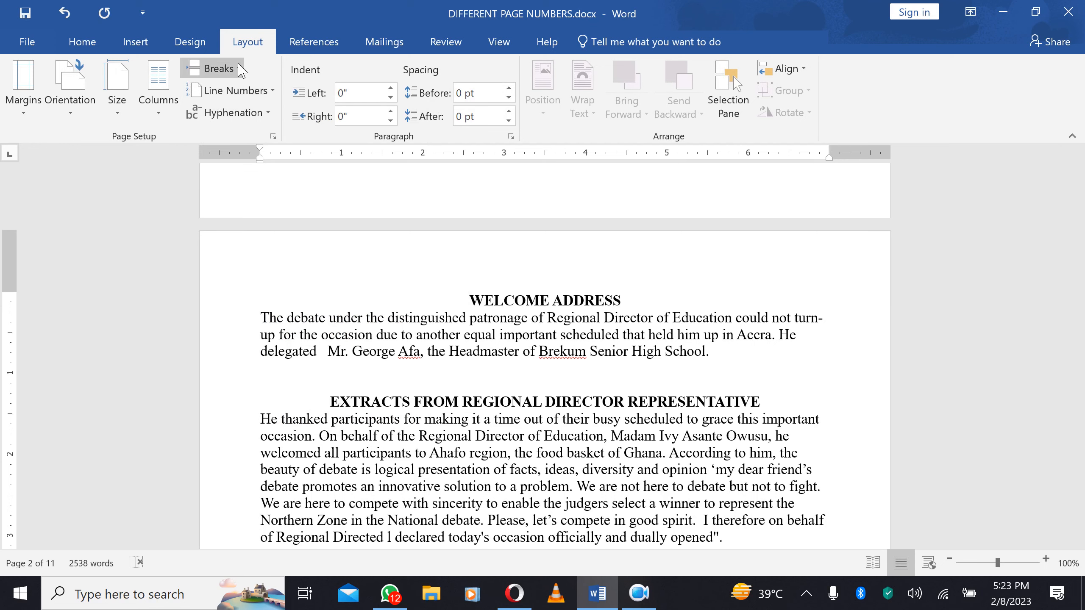
click(216, 68)
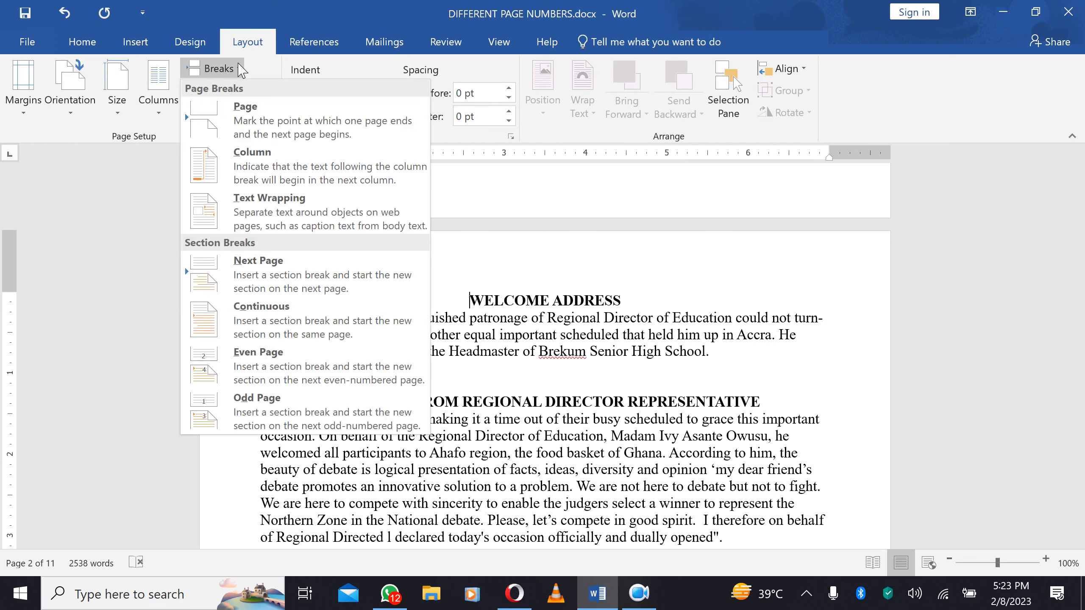
click(311, 273)
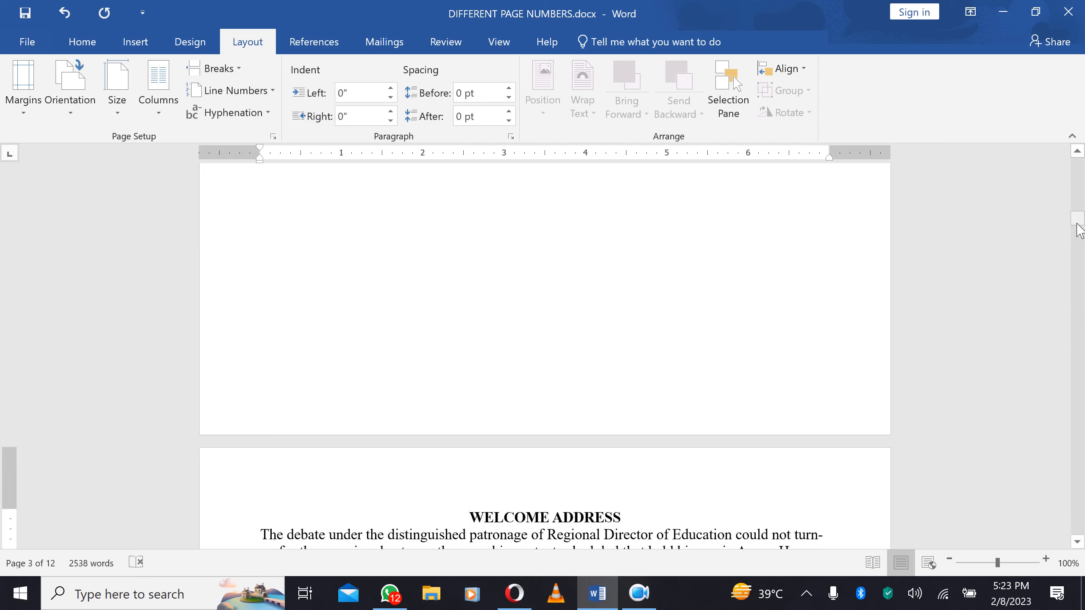
Examine the pages around the new section breaks in a multi-page overview at 30% zoom
drag(1078, 219, 1079, 197)
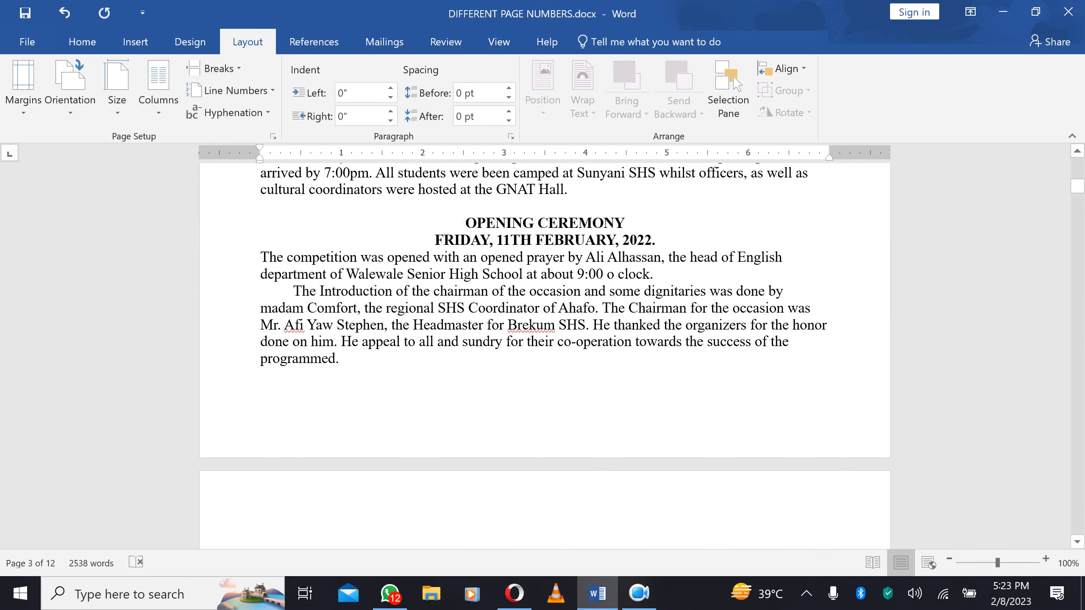
click(950, 560)
click(950, 560)
click(950, 560)
click(950, 560)
click(950, 560)
click(950, 560)
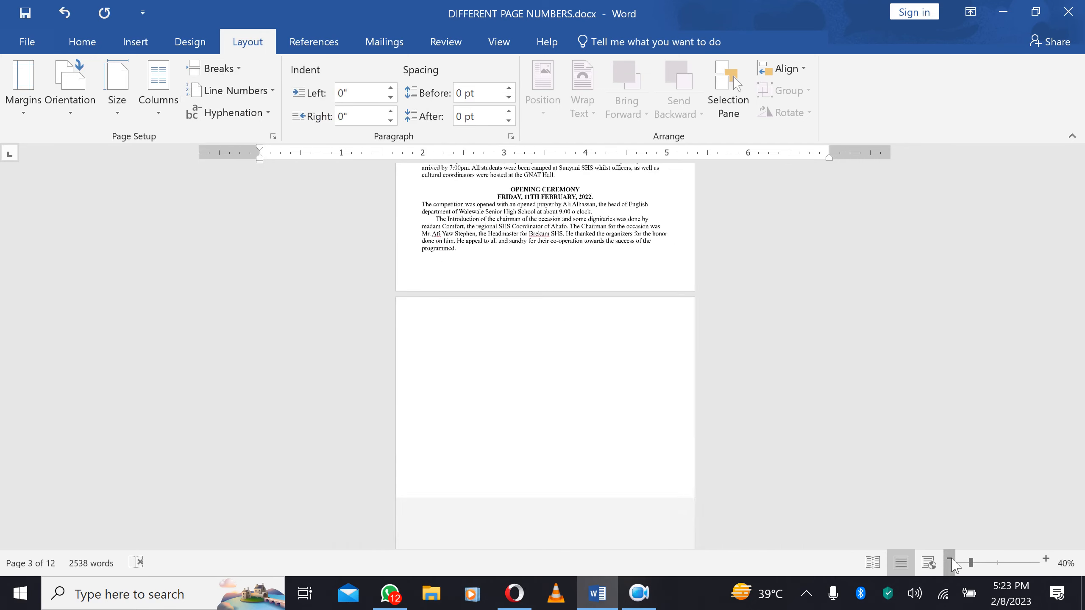
click(950, 560)
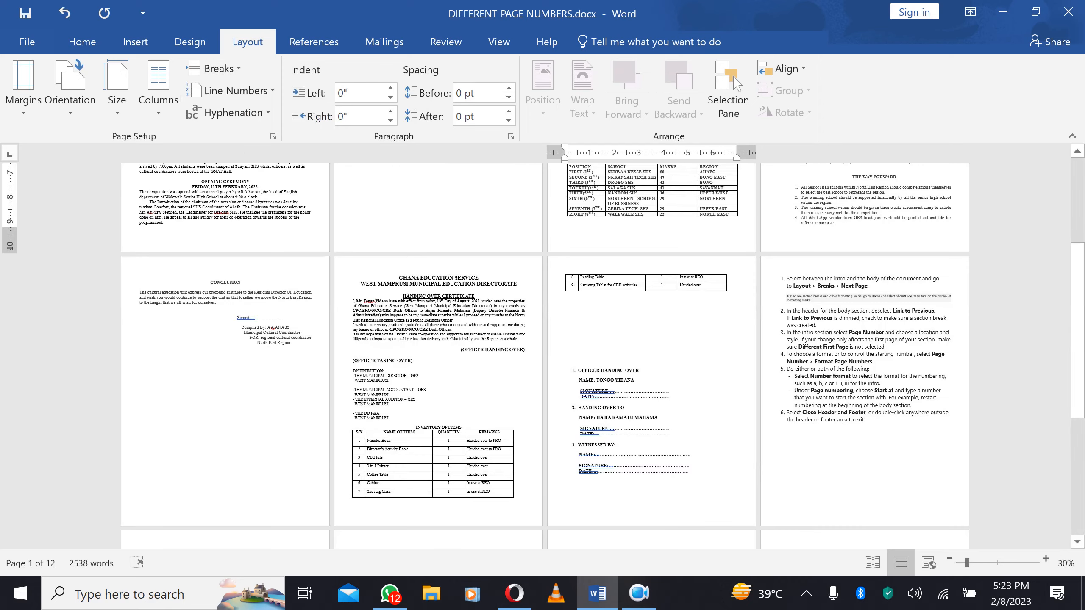
Enlarge the page view to 130% for a closer look at the end of the first page
click(1046, 560)
click(1045, 560)
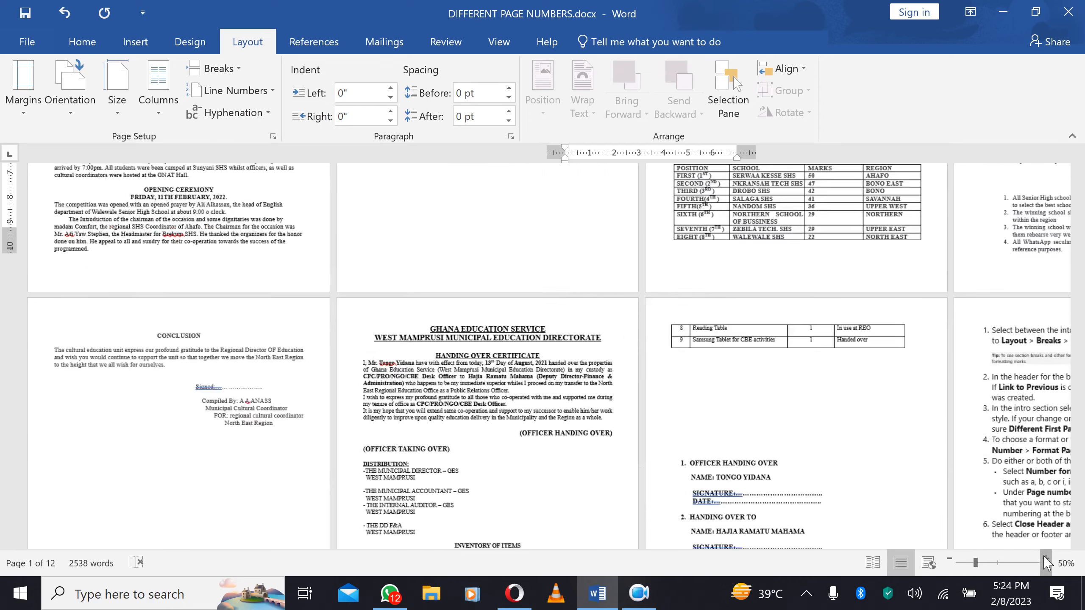
click(1046, 560)
click(1045, 560)
click(1045, 560)
click(1045, 560)
click(1045, 560)
click(1045, 560)
click(1045, 560)
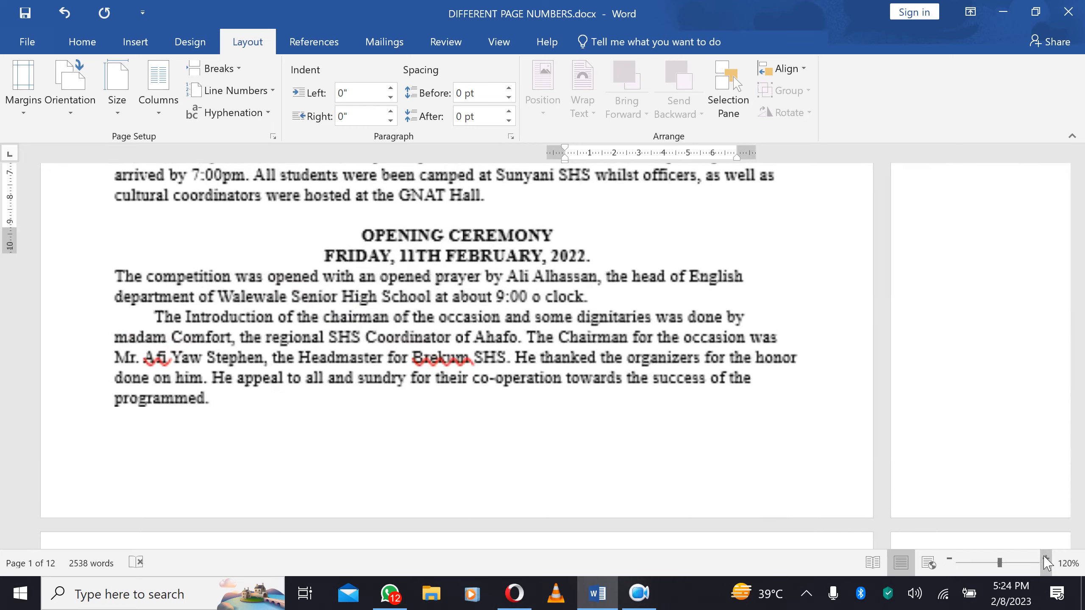
click(1046, 560)
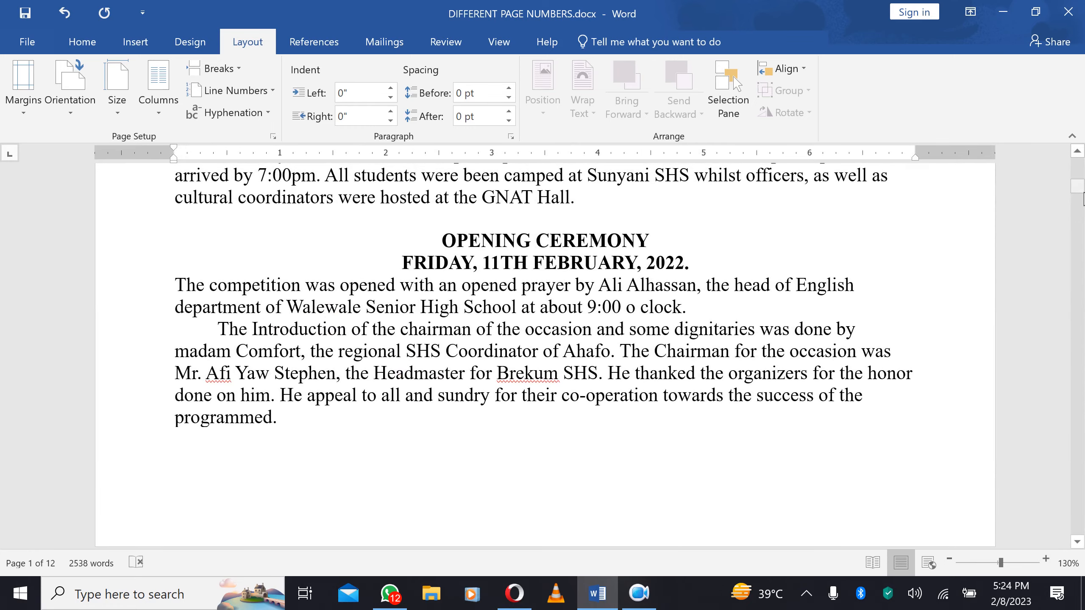
Open the section 2 footer on the blank page and turn off its Link to Previous option
drag(1084, 188, 1084, 233)
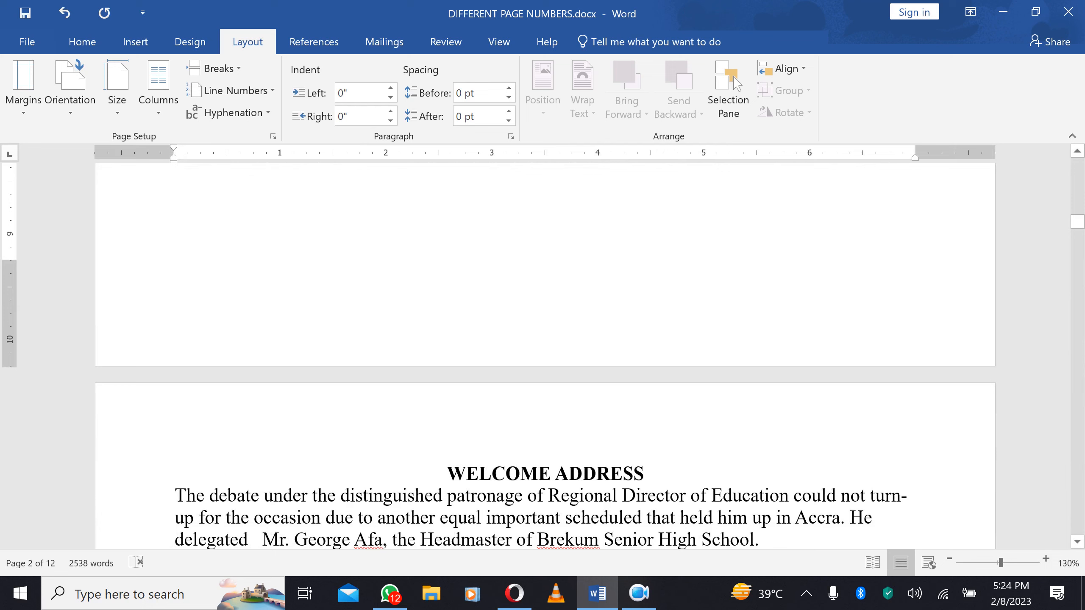
double_click(689, 342)
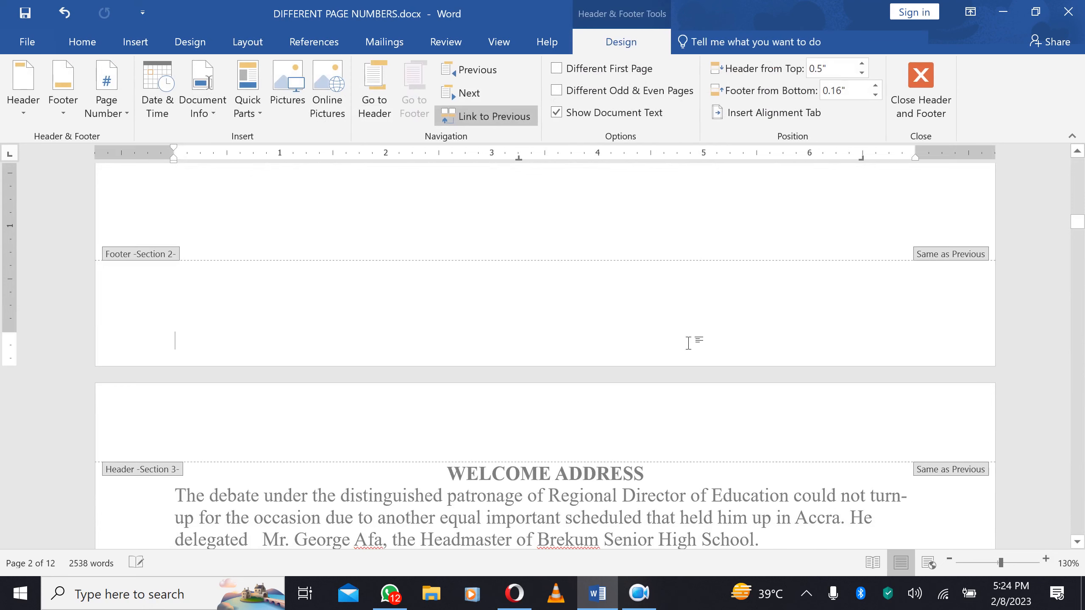
click(511, 122)
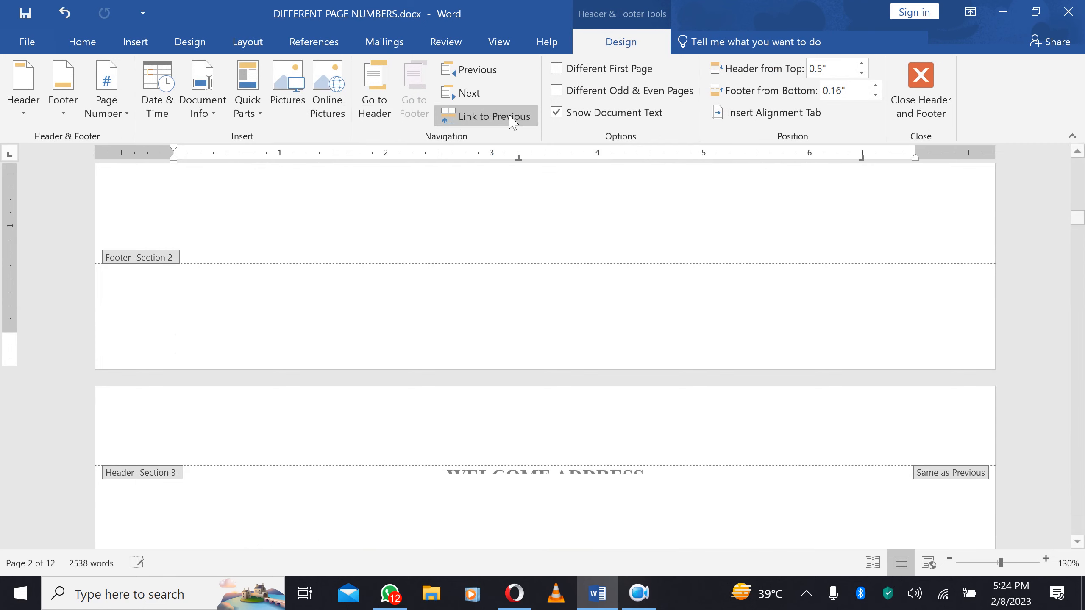
Turn off Link to Previous for the section 3 footer and return to editing the body text
drag(1079, 218, 1081, 256)
double_click(839, 260)
click(612, 240)
double_click(611, 239)
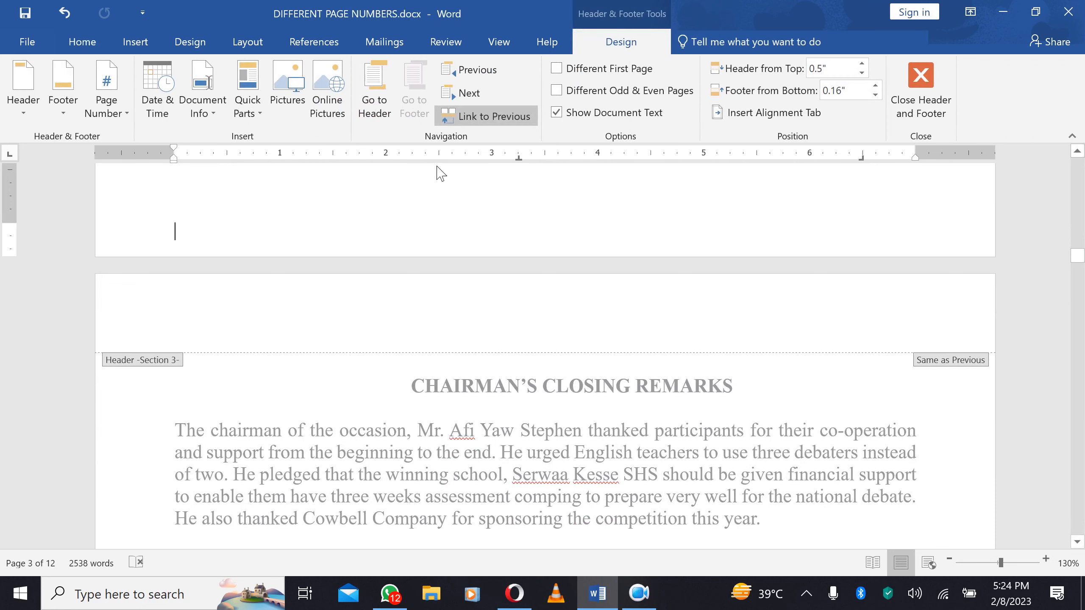
click(470, 123)
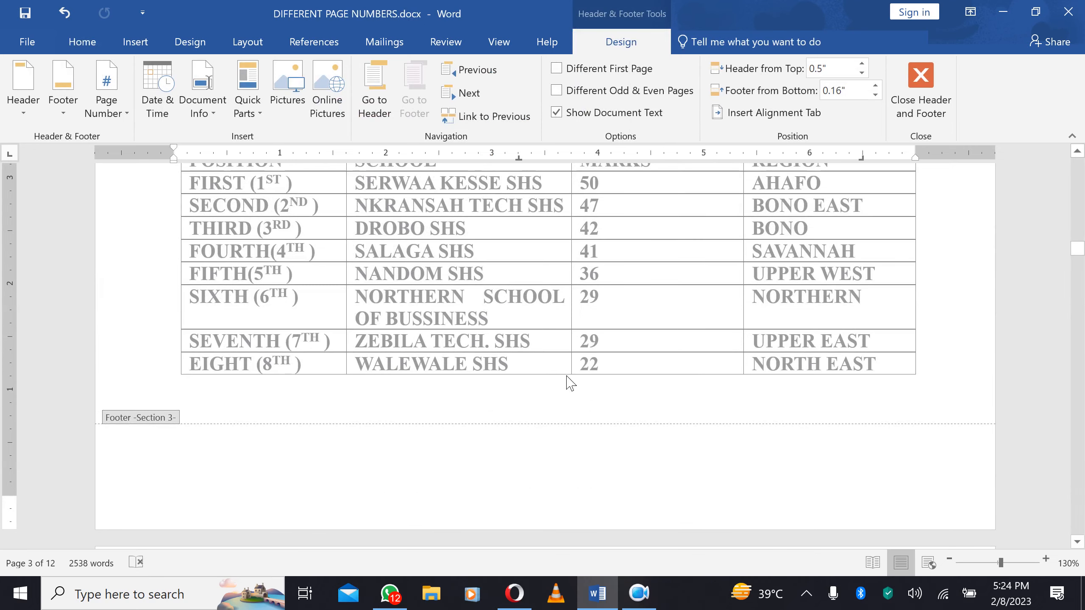
double_click(569, 369)
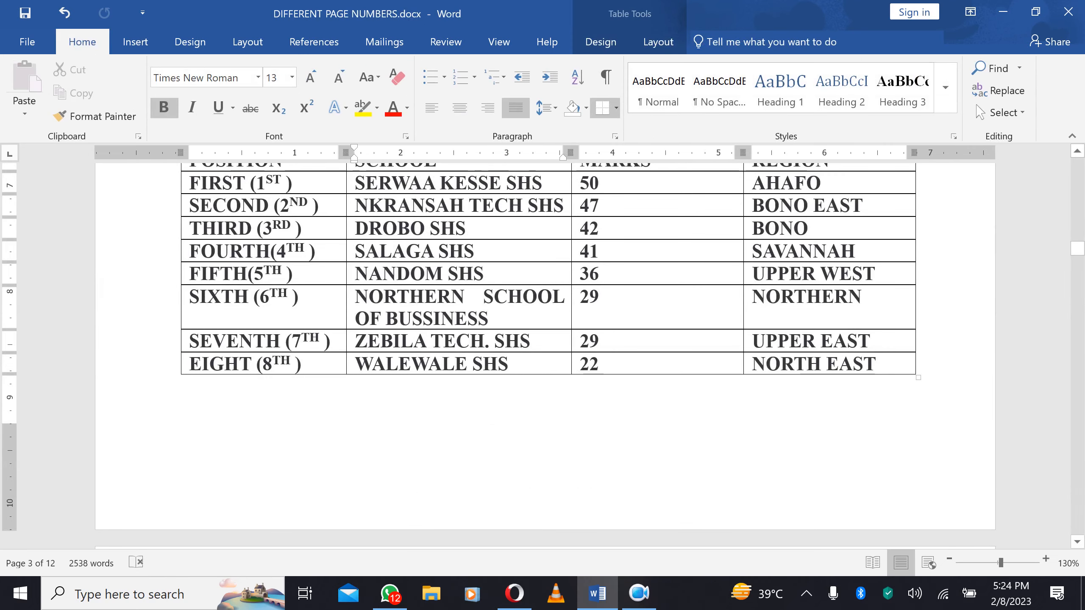
mouse_move(1079, 249)
mouse_down()
mouse_move(1082, 189)
mouse_move(1084, 237)
mouse_up()
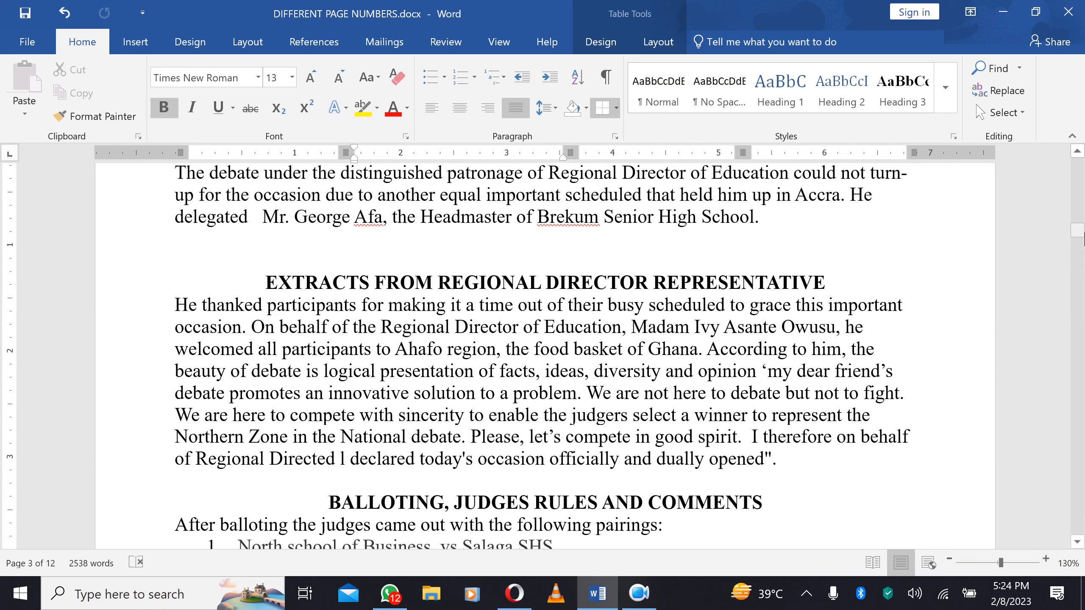
Examine the pages from the introduction through the blank page to the Welcome Address page where section 3 starts
scroll(1084, 239, down, 3)
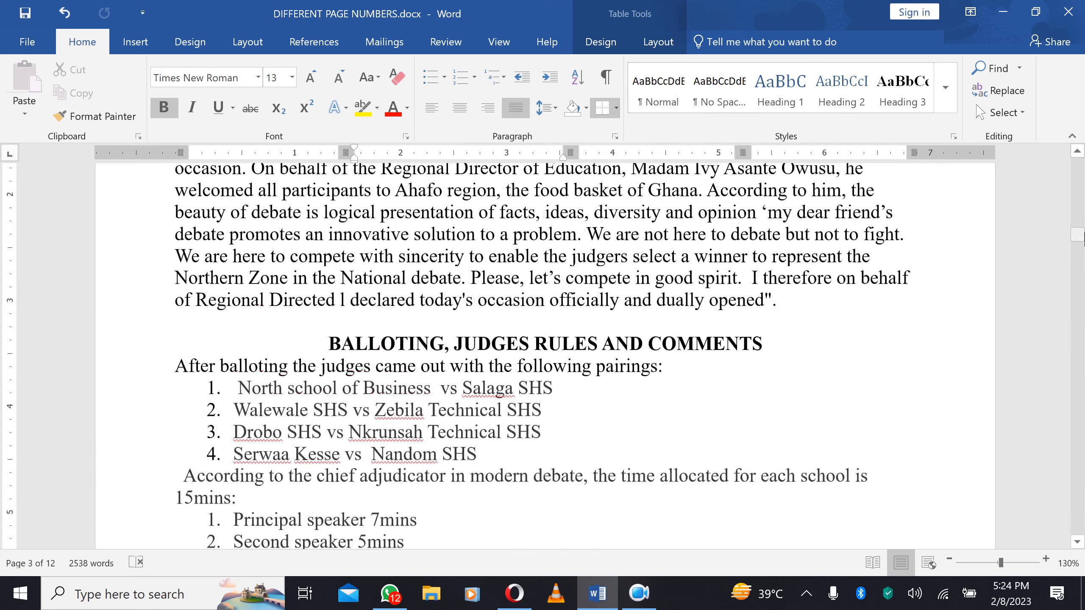
scroll(1084, 239, up, 6)
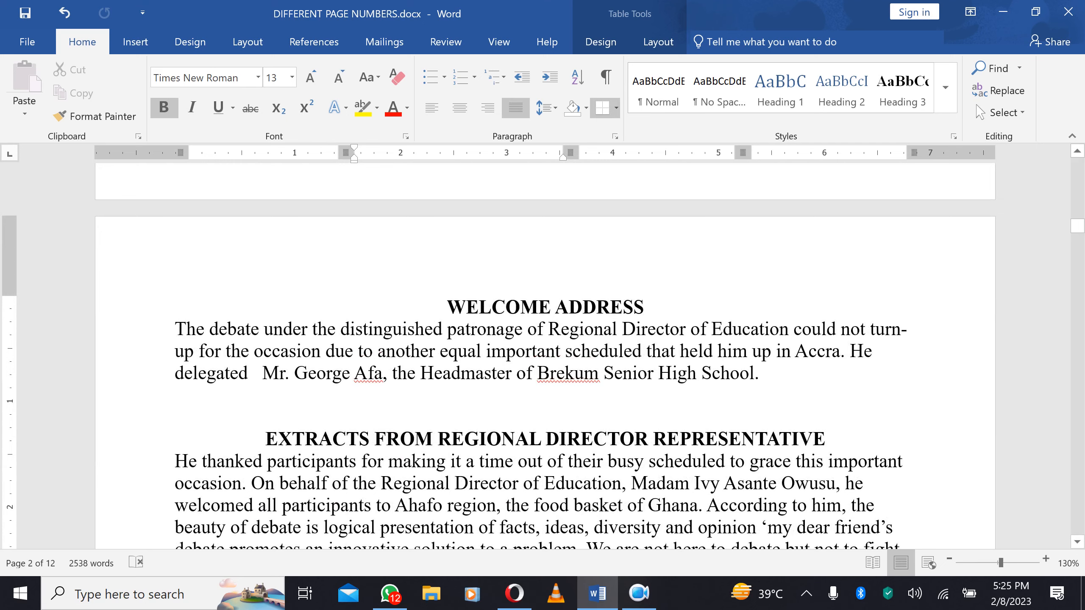
scroll(666, 402, up, 5)
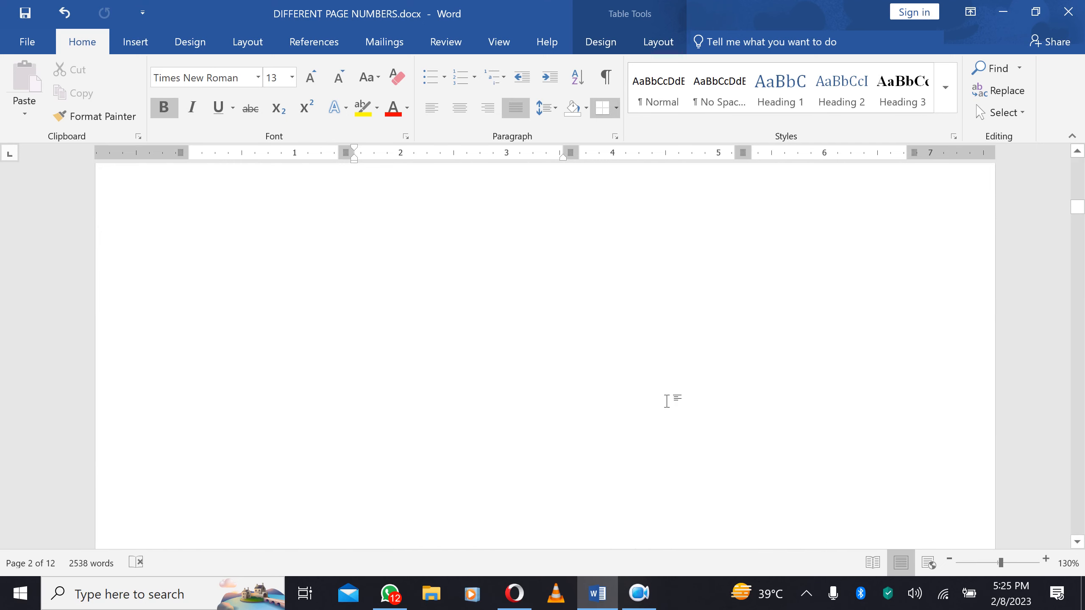
scroll(666, 402, up, 10)
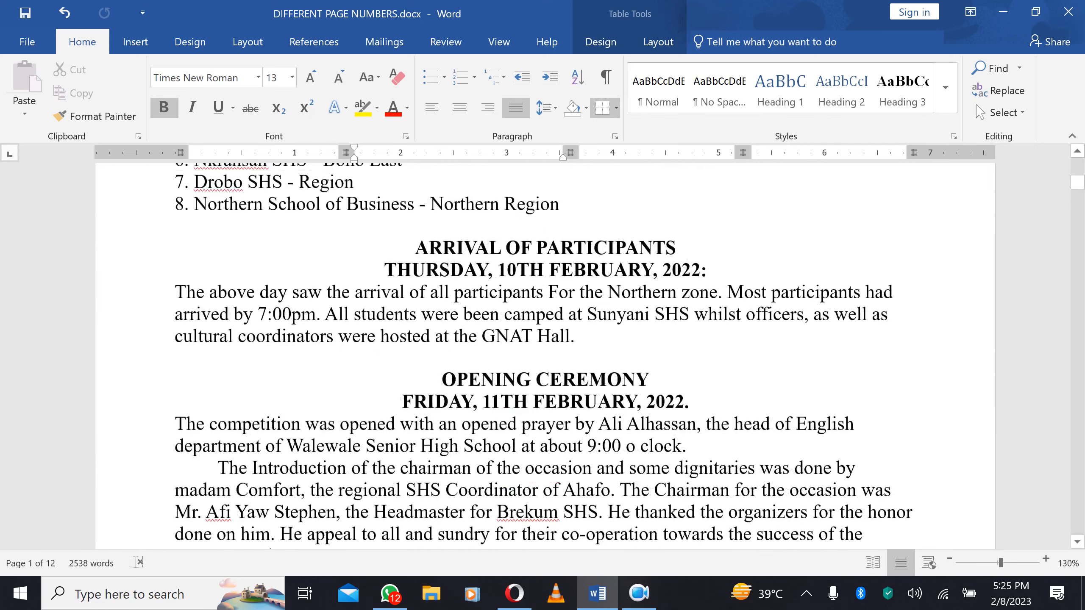
scroll(666, 402, up, 6)
scroll(667, 402, down, 14)
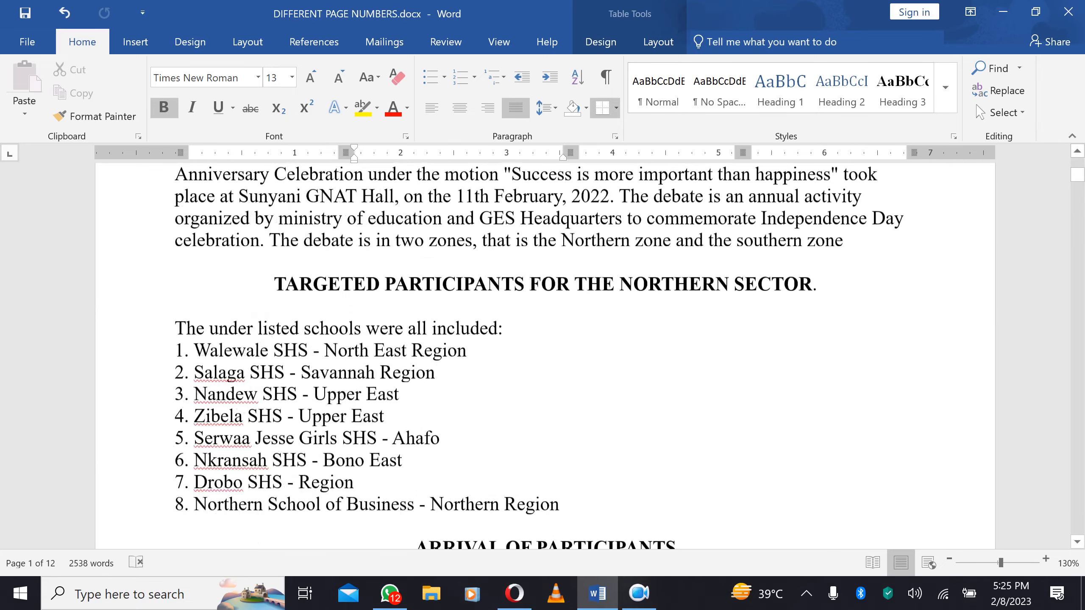
scroll(667, 401, down, 10)
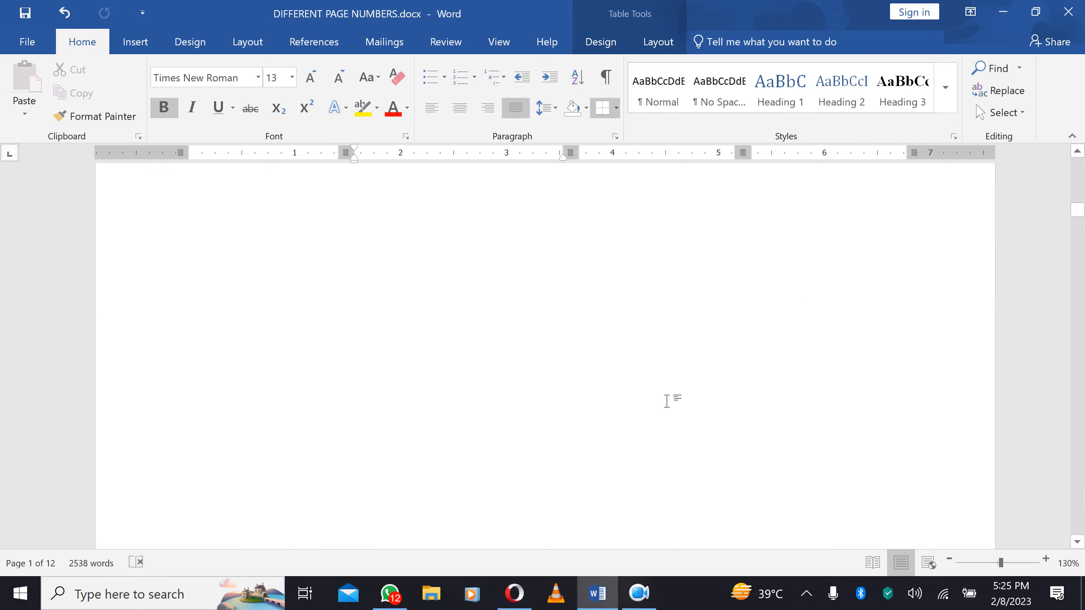
scroll(666, 402, down, 1)
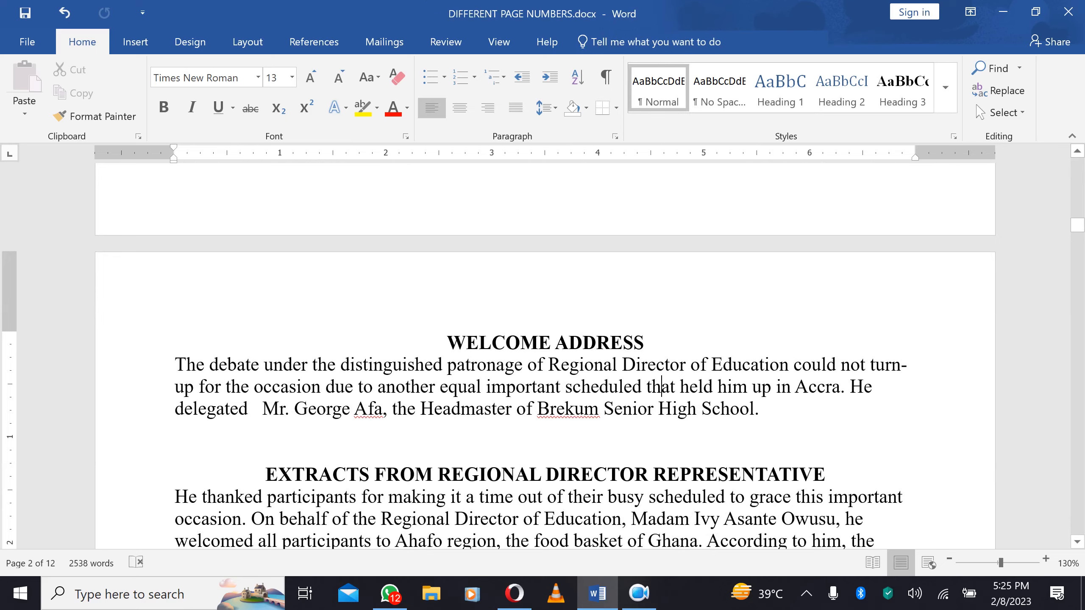
scroll(667, 402, down, 3)
scroll(667, 402, up, 1)
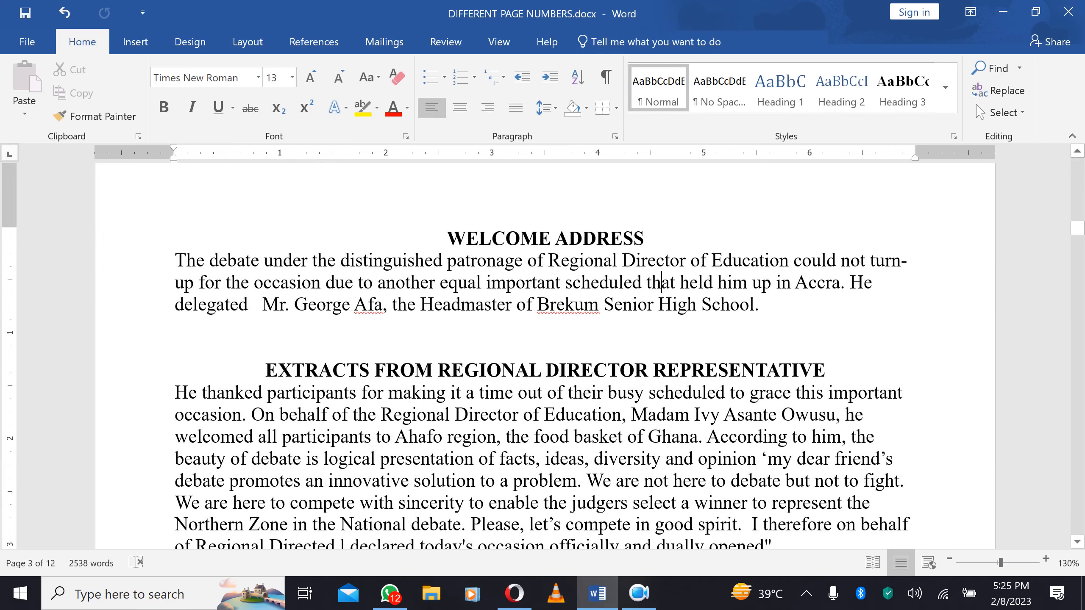
scroll(541, 355, down, 3)
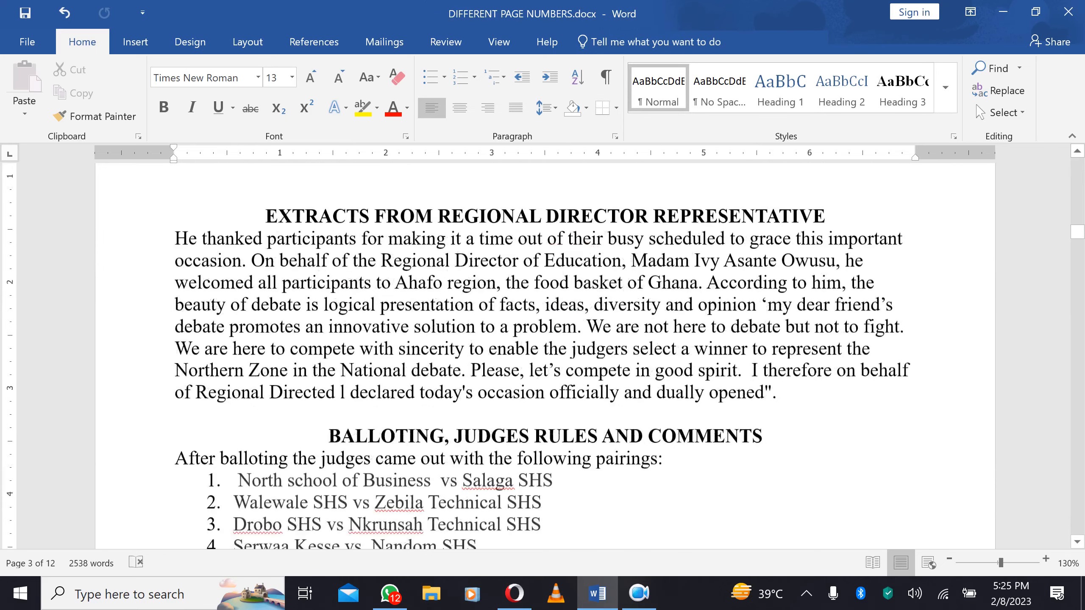
scroll(542, 355, up, 4)
scroll(542, 356, up, 1)
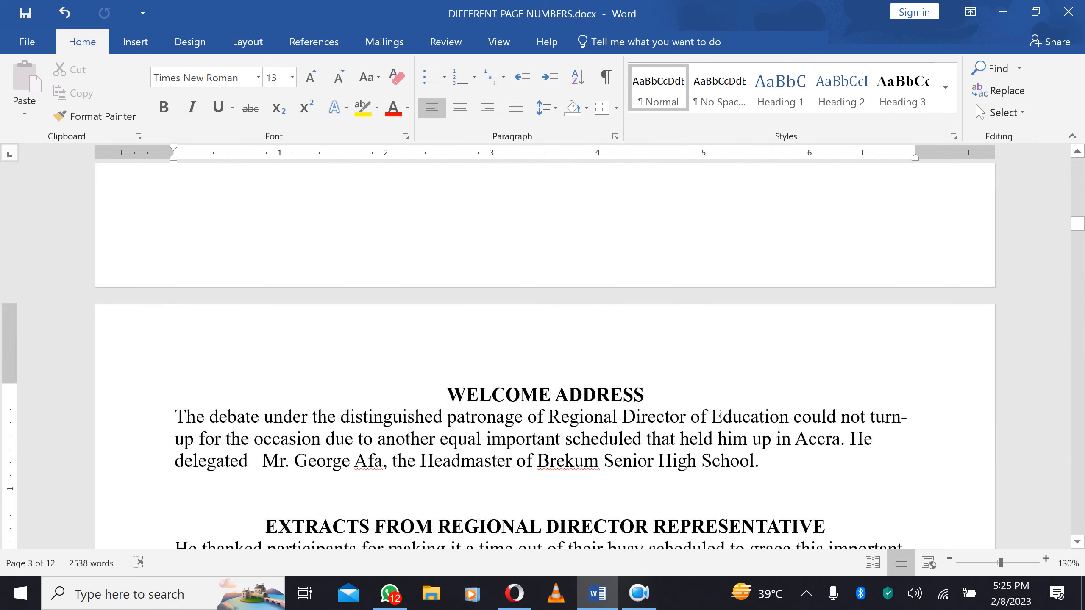
click(662, 439)
scroll(662, 439, down, 3)
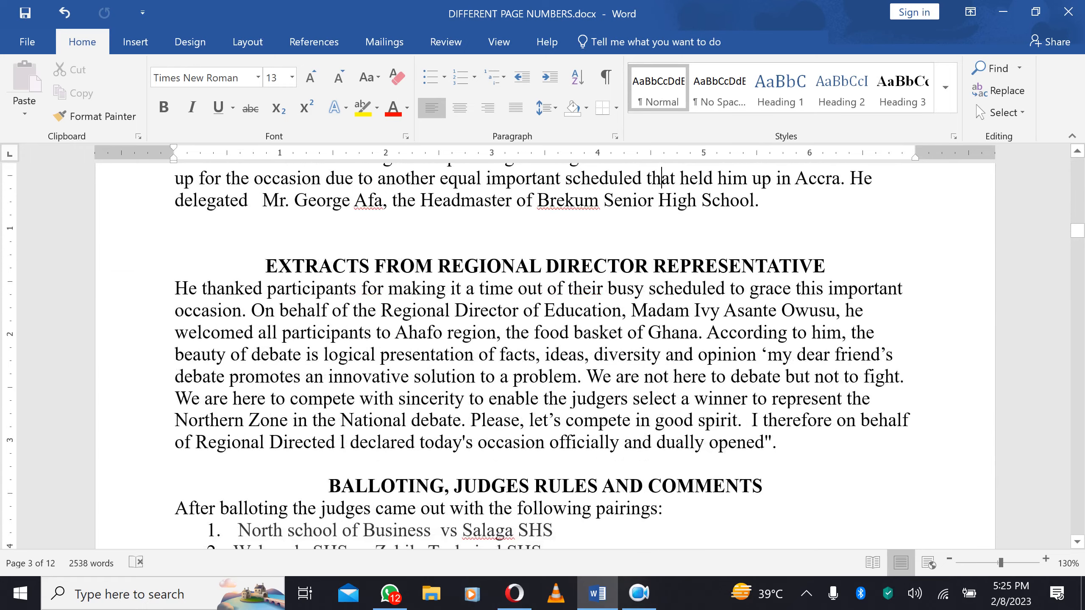
scroll(542, 355, down, 3)
scroll(542, 355, up, 3)
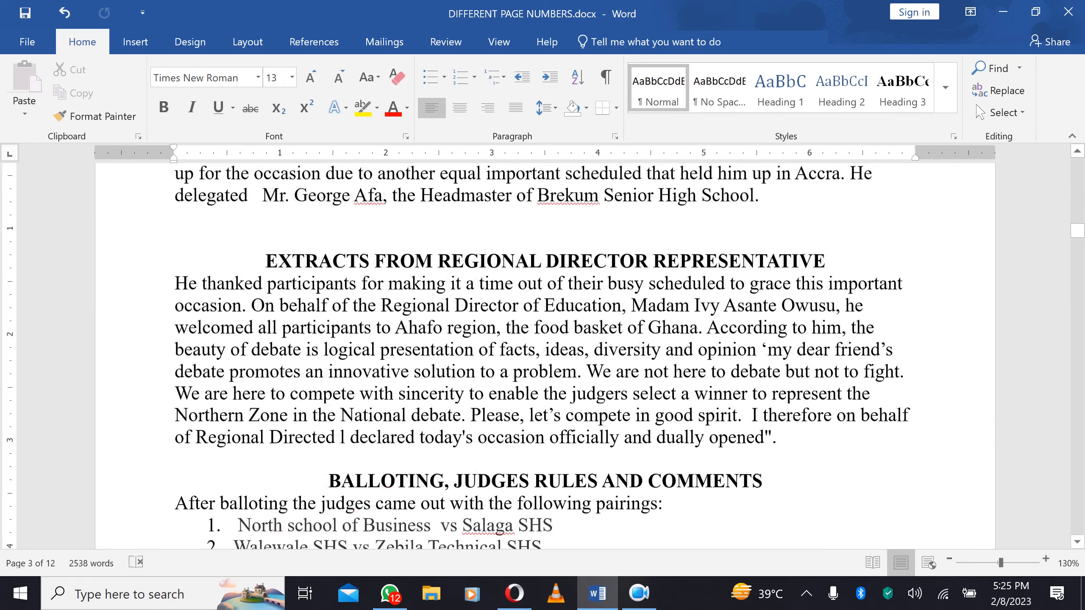
scroll(541, 355, up, 3)
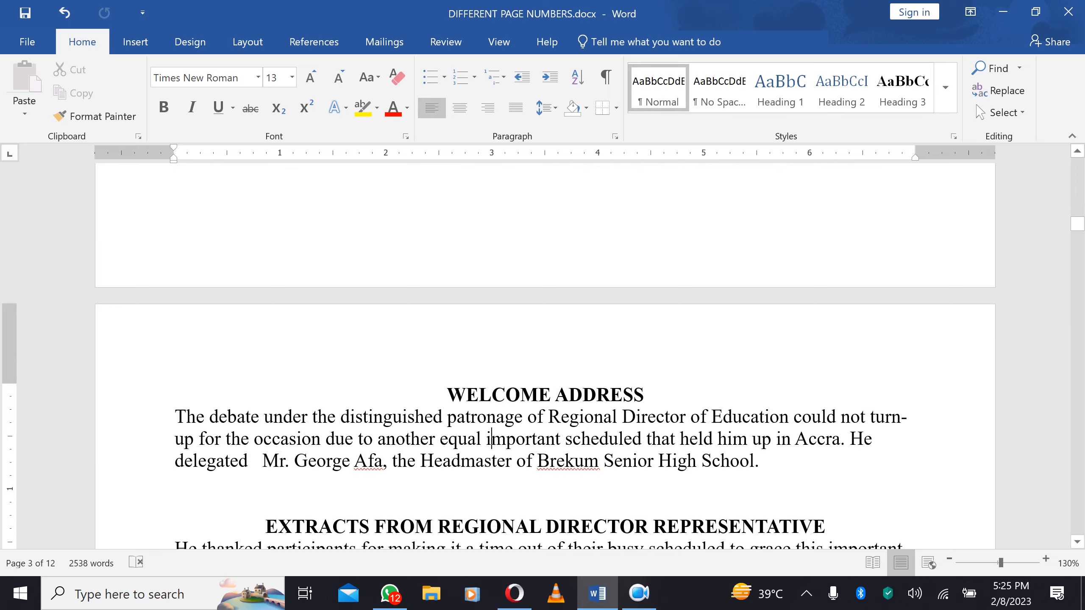
scroll(542, 355, down, 1)
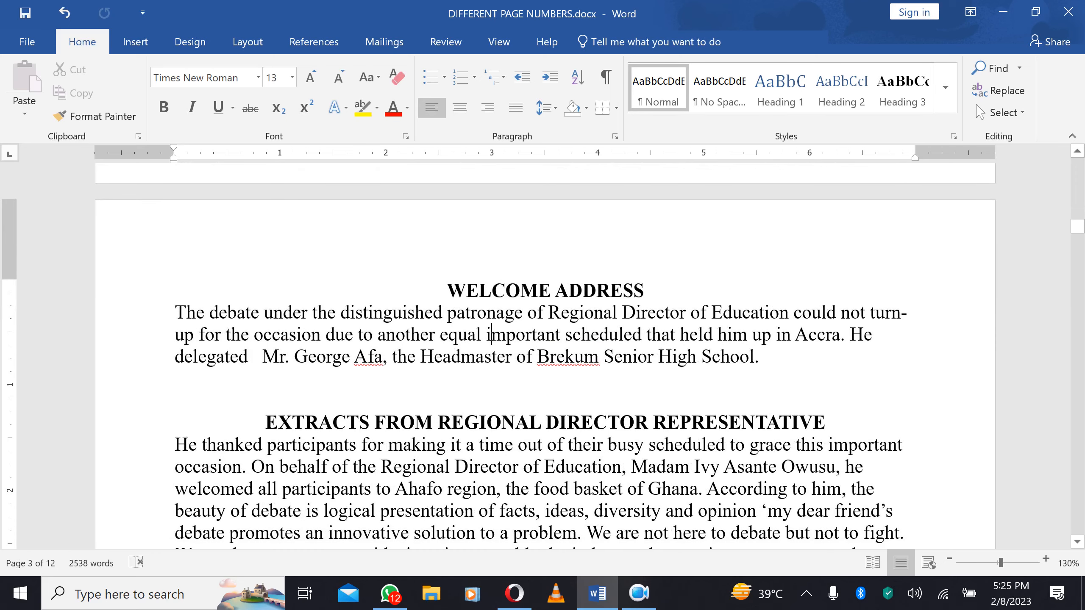
Format the page numbers of the Welcome Address section as i, ii, iii, starting at i
click(545, 400)
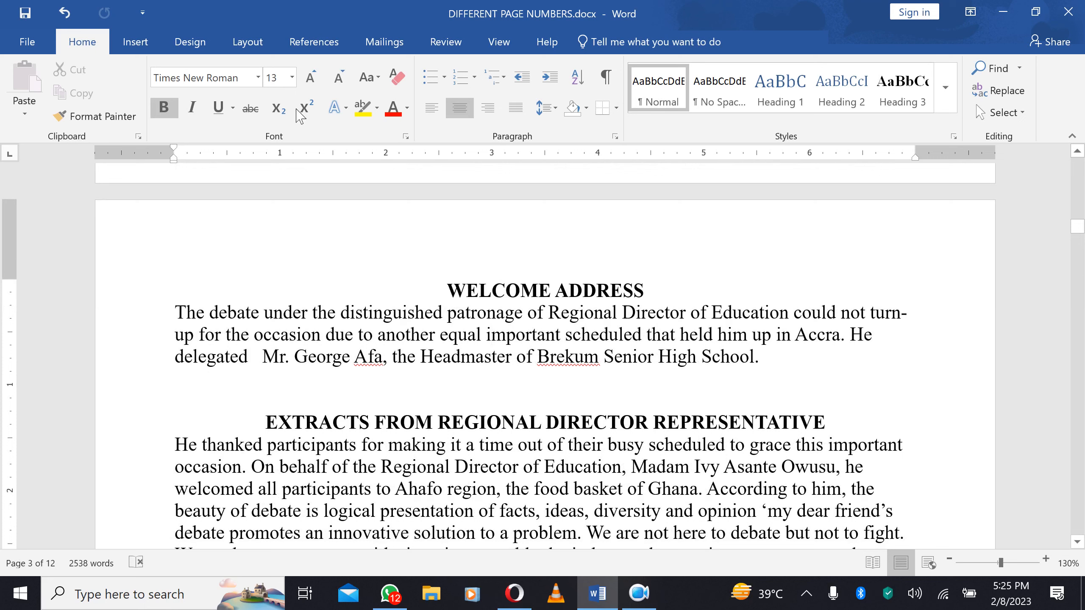
click(135, 41)
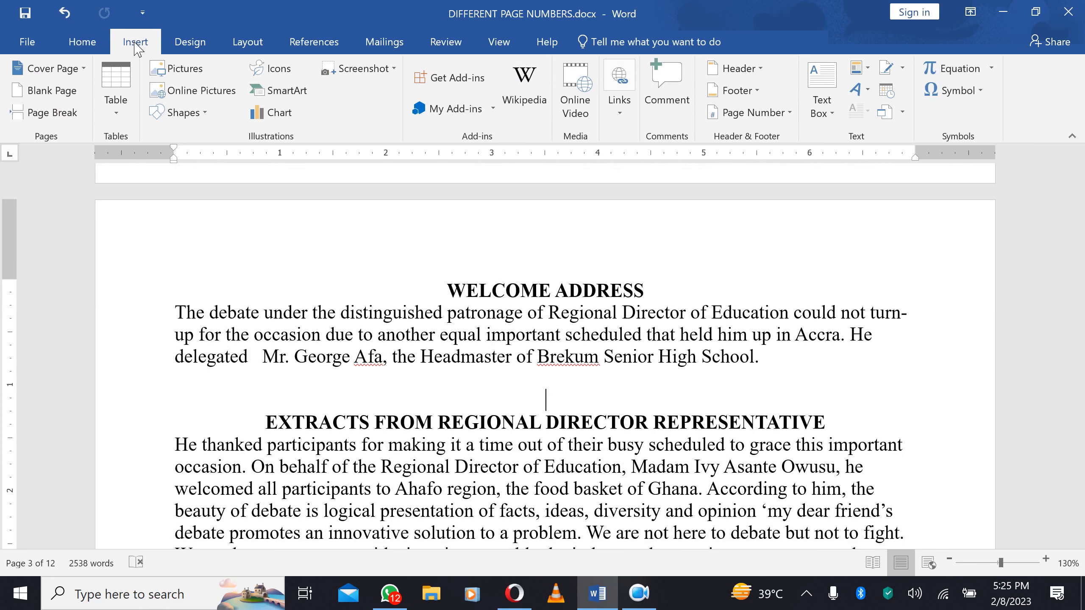
click(773, 113)
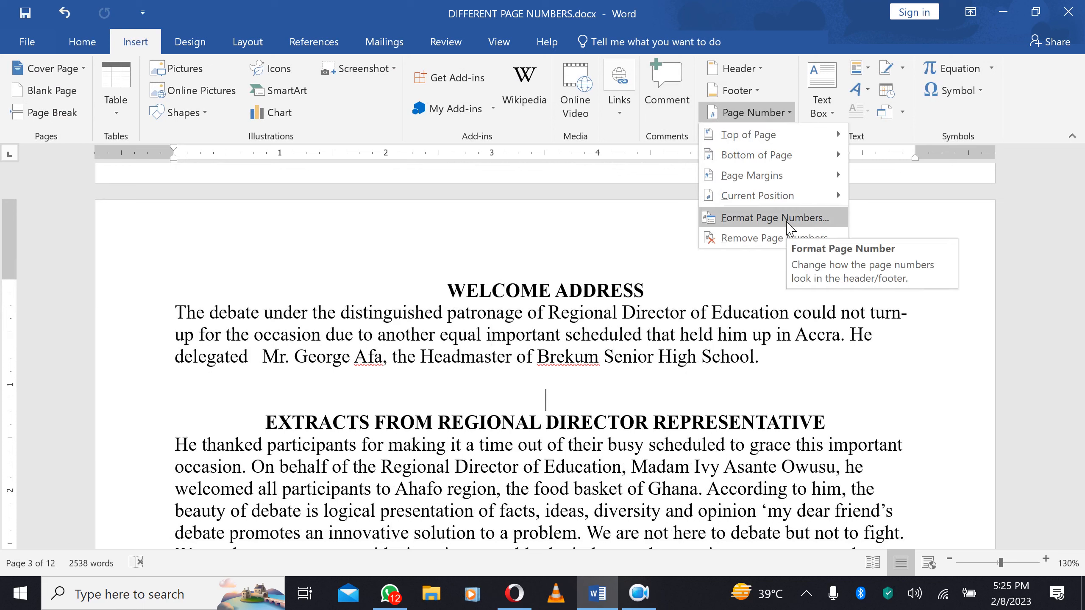
click(774, 218)
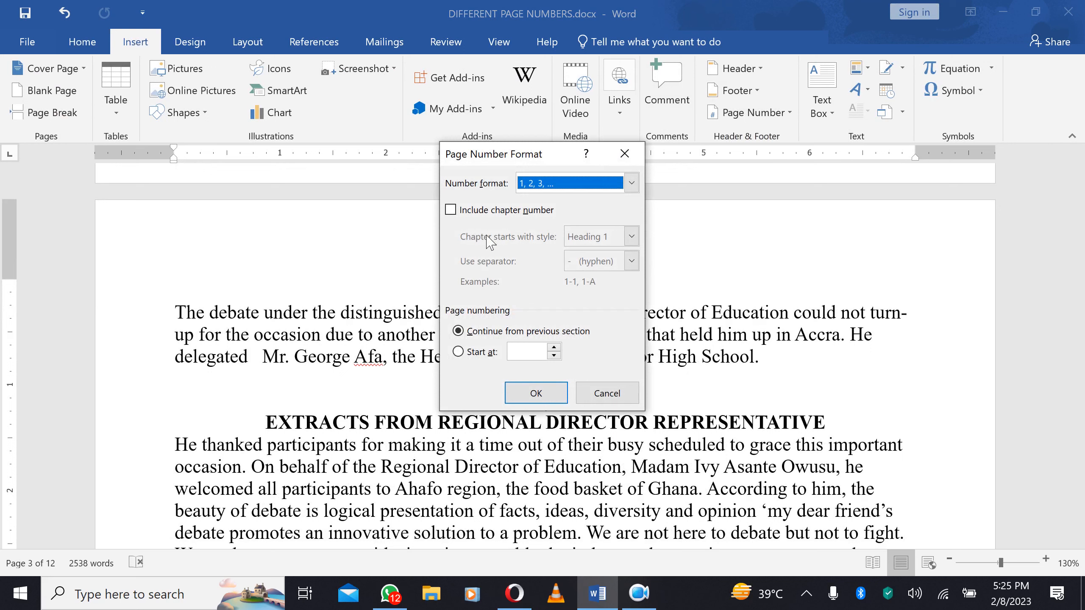
click(632, 183)
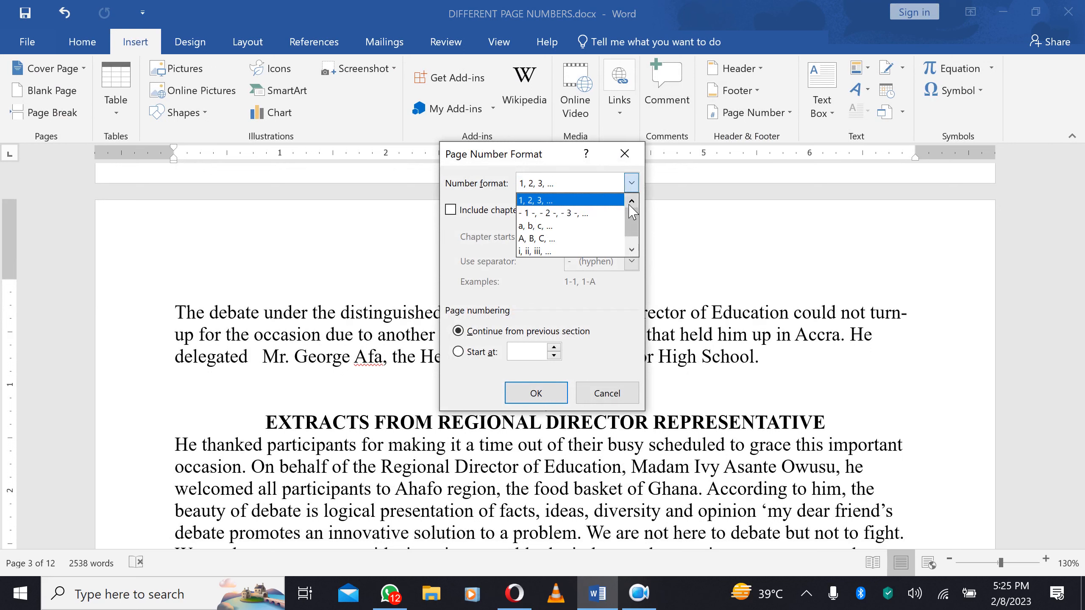
click(568, 251)
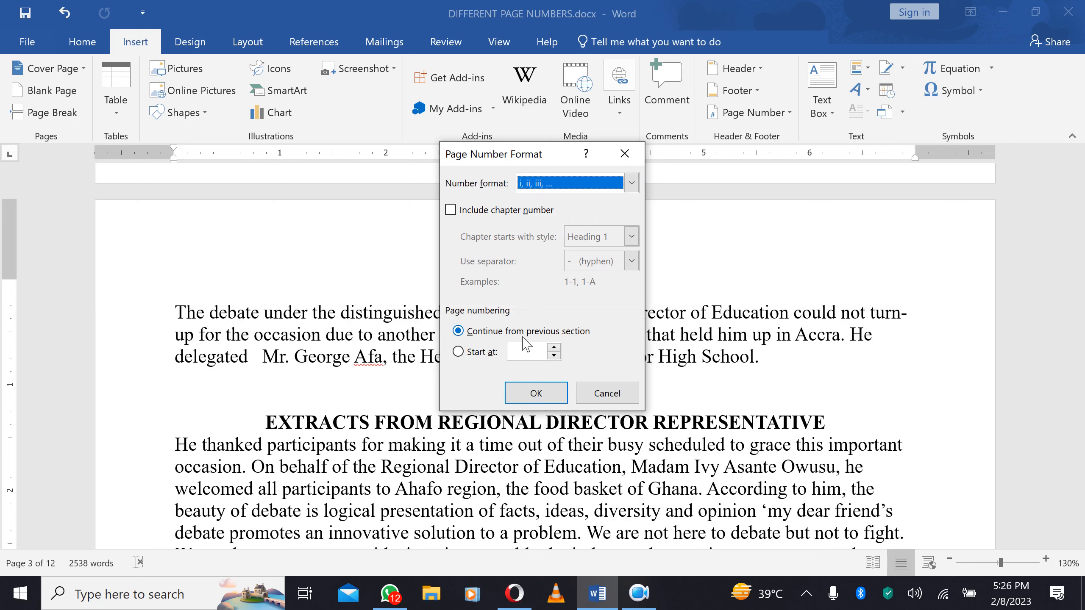
click(475, 356)
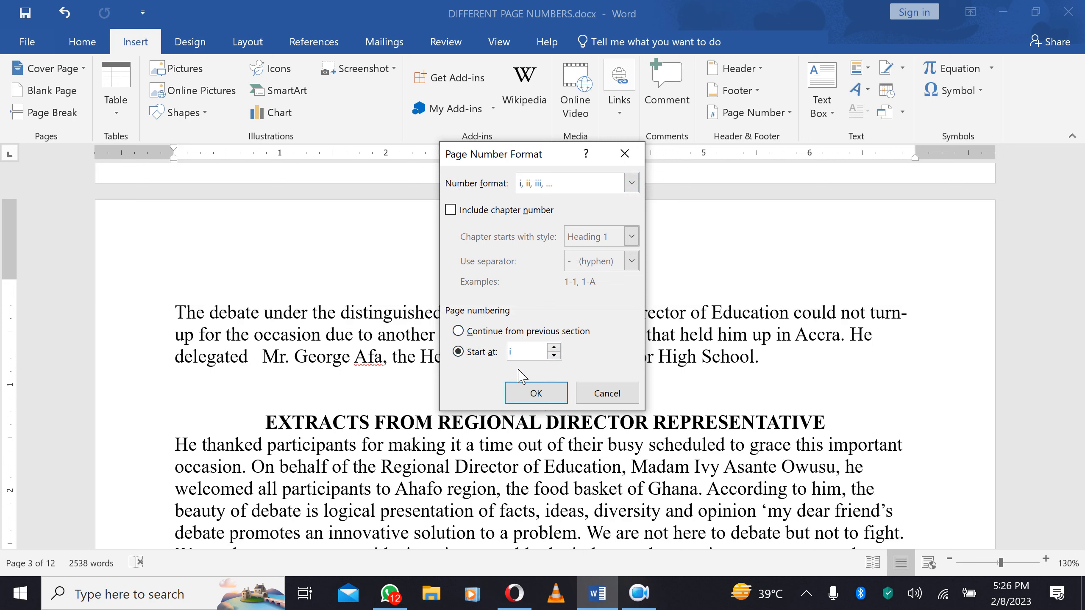
click(549, 396)
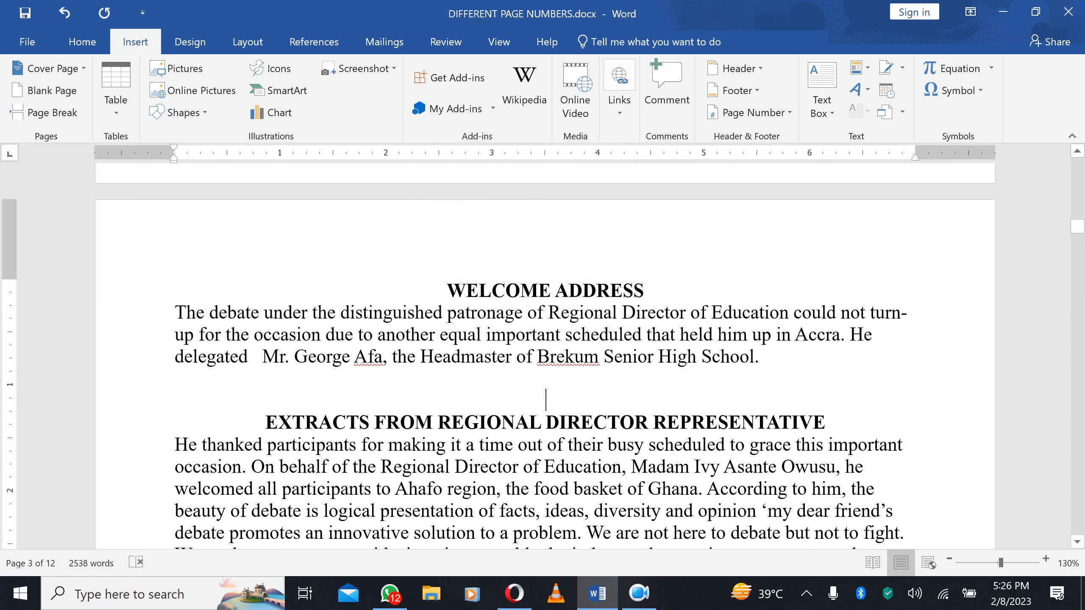
Insert a centred Plain Number 2 page number at the bottom of the section 3 pages
scroll(546, 400, up, 6)
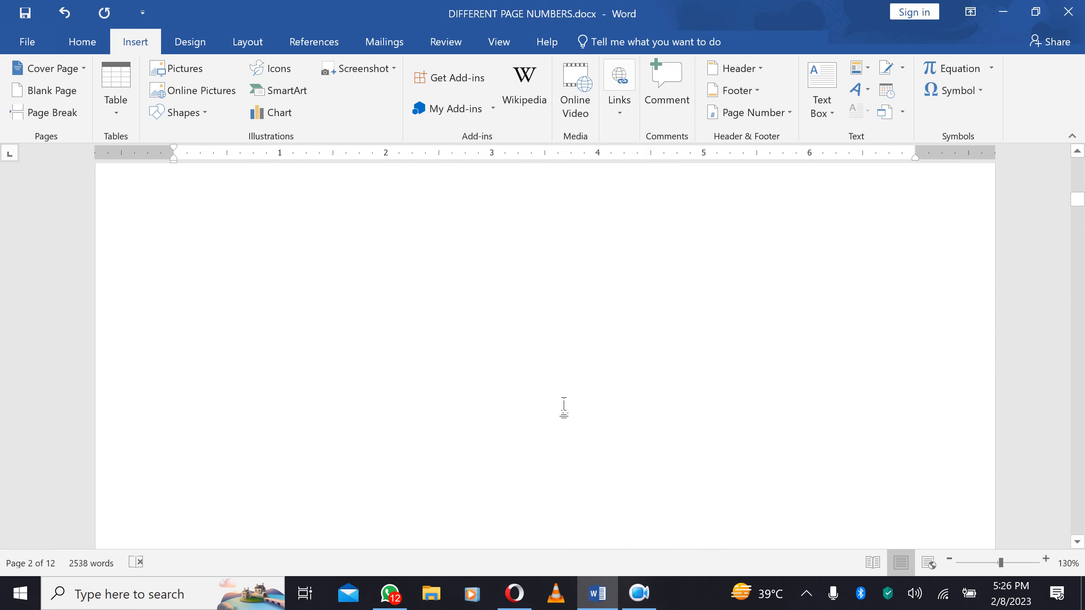
scroll(564, 409, up, 12)
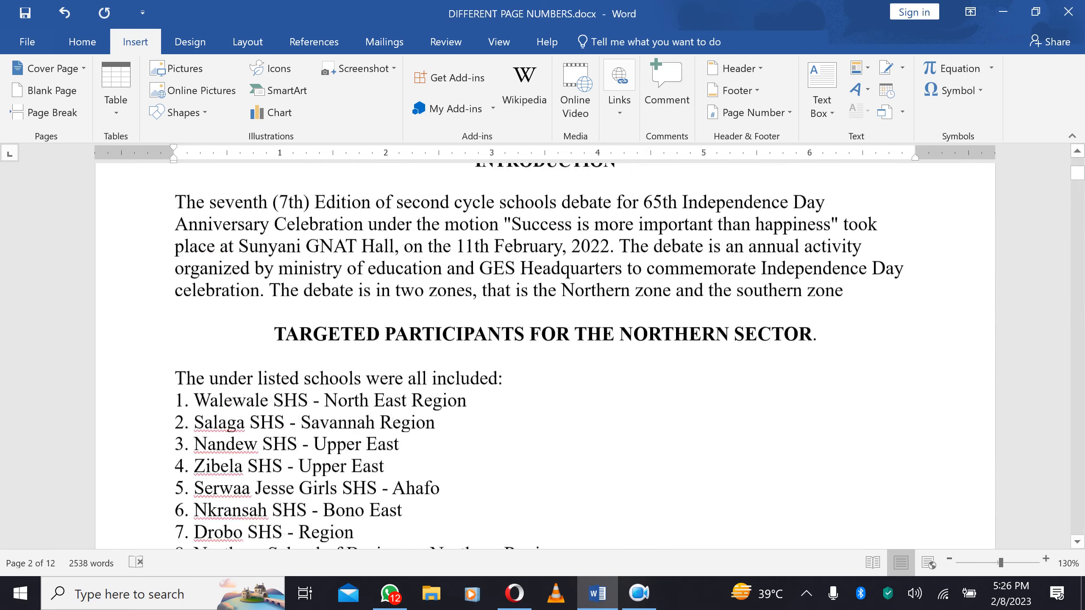
scroll(561, 408, down, 12)
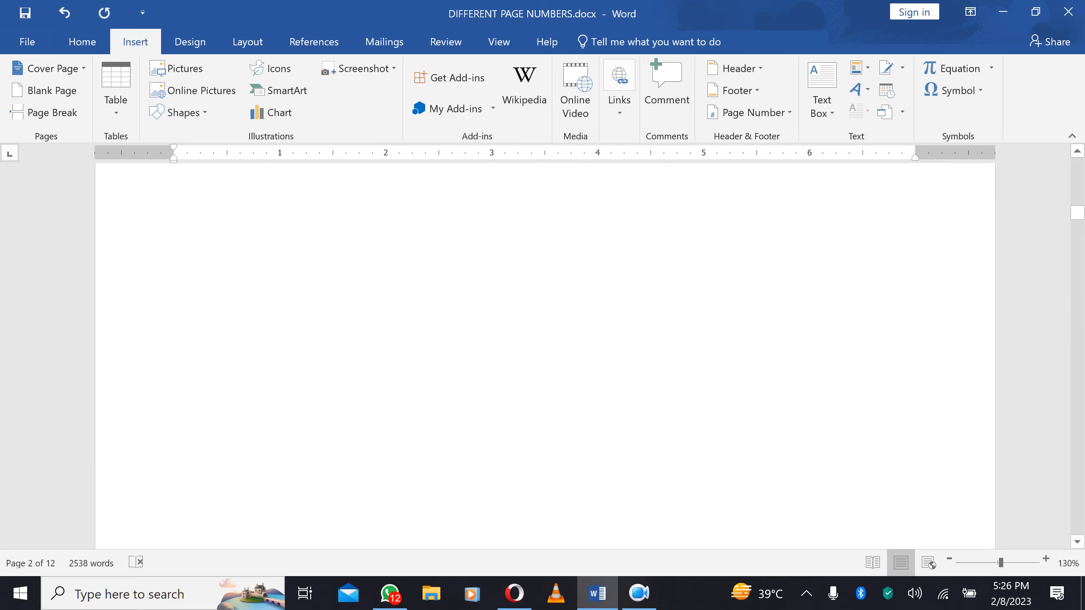
scroll(554, 398, down, 15)
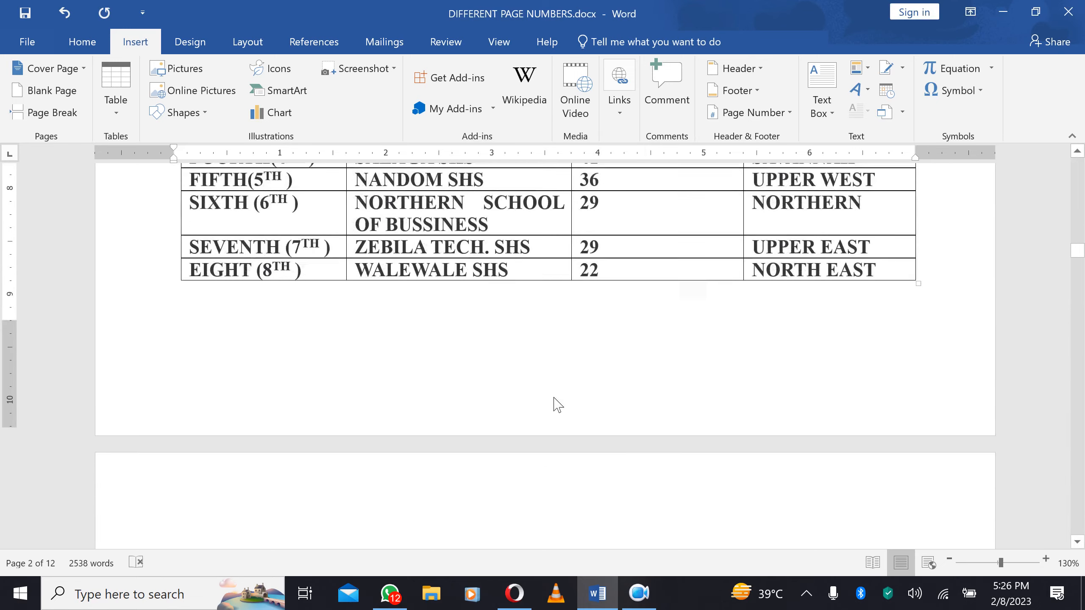
scroll(554, 401, up, 5)
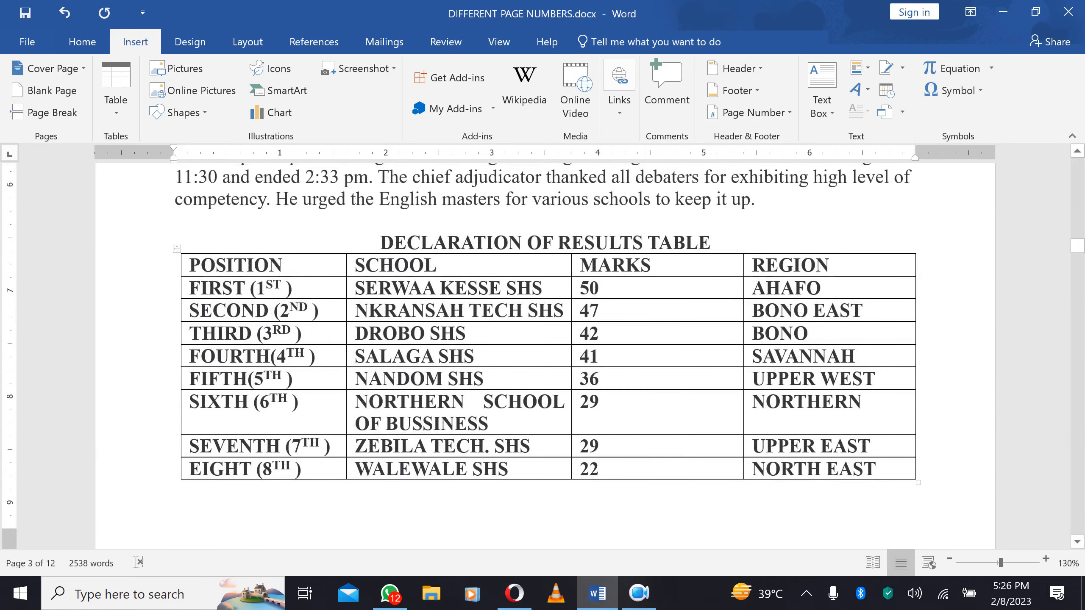
scroll(554, 402, up, 3)
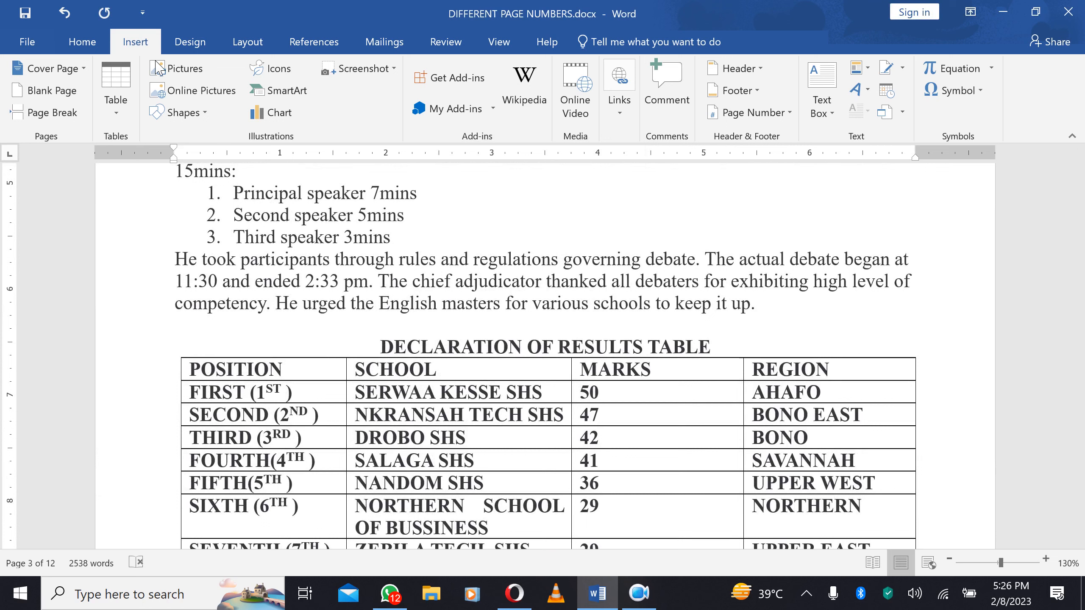
click(789, 115)
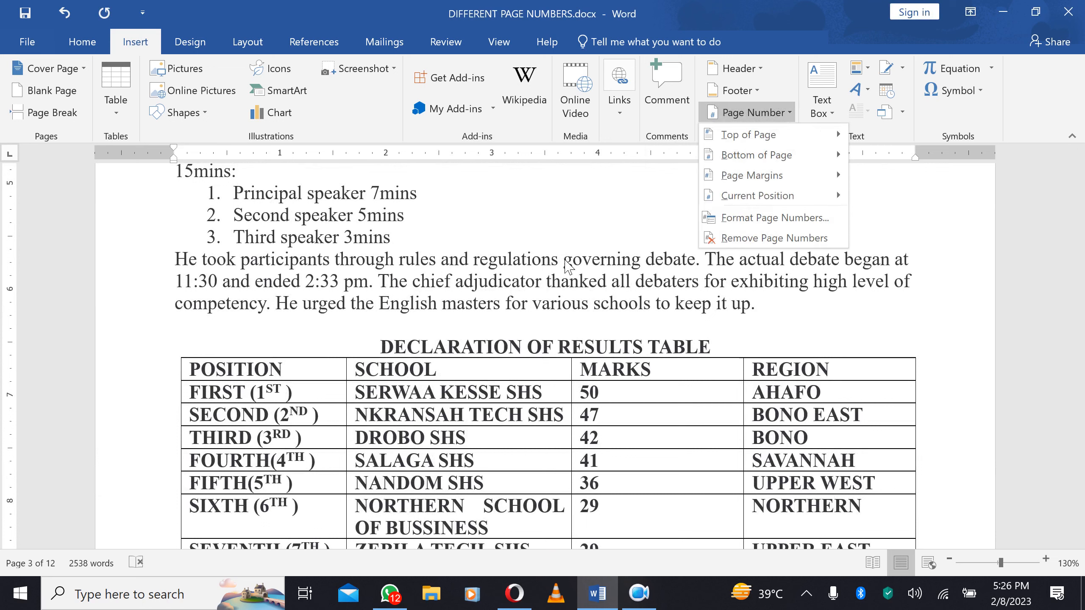
mouse_move(764, 161)
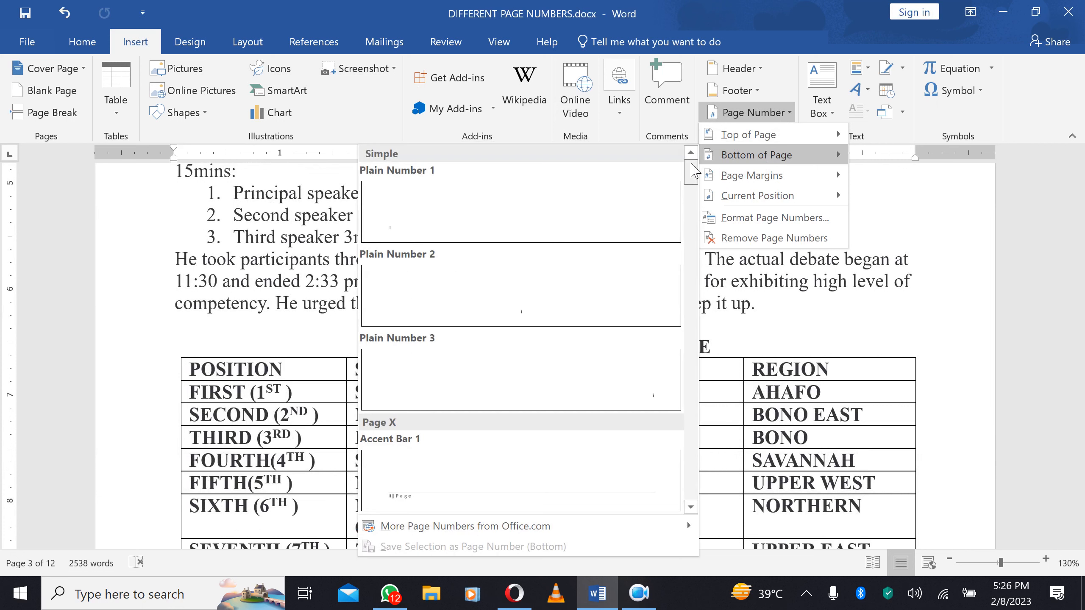
scroll(692, 182, down, 3)
drag(690, 177, 690, 173)
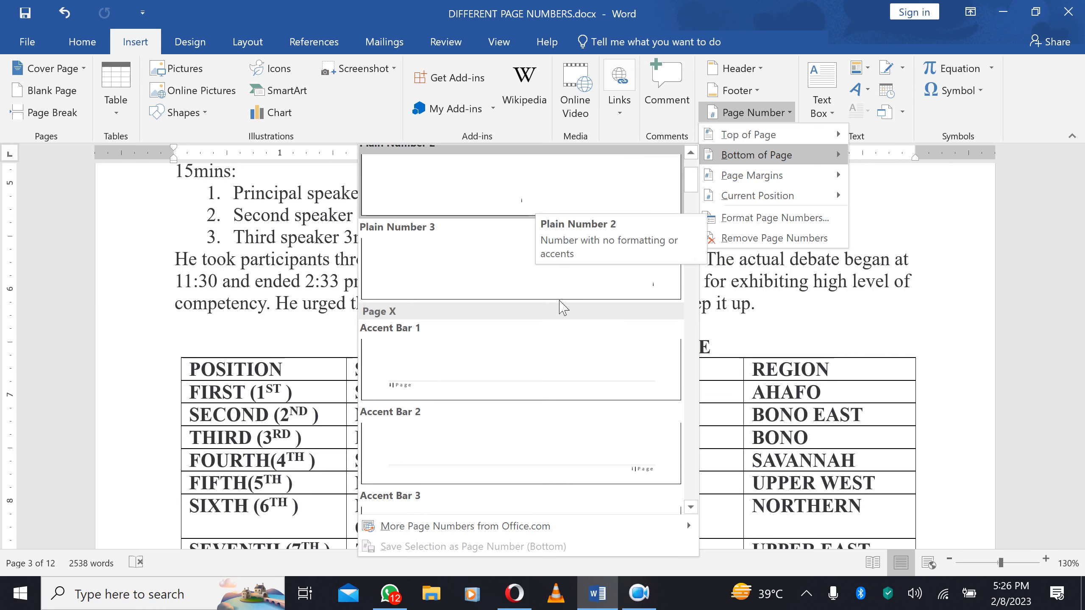
click(525, 199)
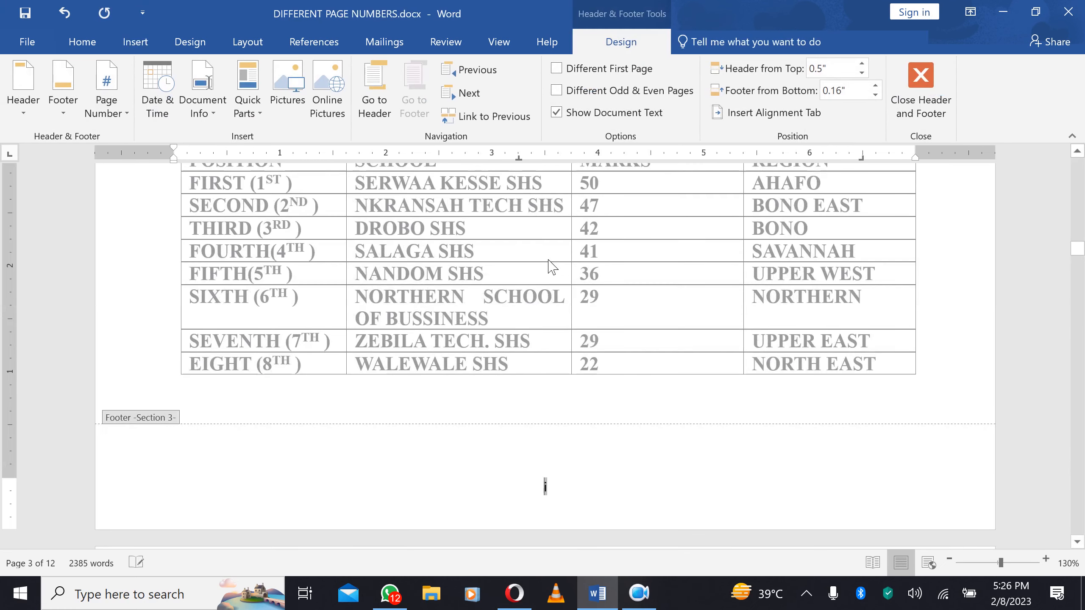
Return to the body text and check the bottoms of the pages before section 3 for page numbers
scroll(547, 384, up, 5)
scroll(552, 267, down, 7)
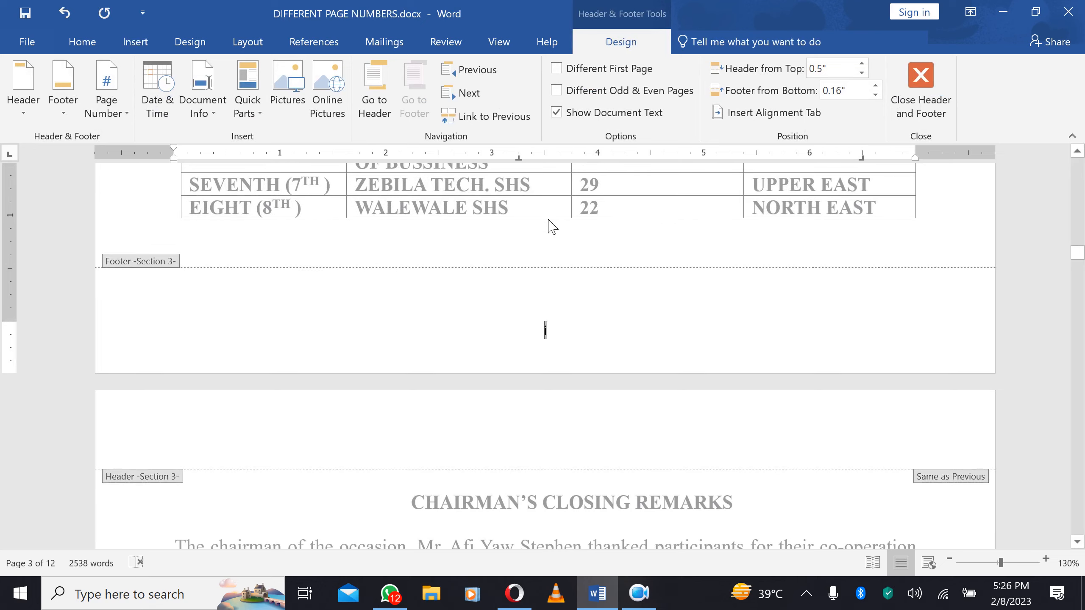
double_click(546, 330)
scroll(545, 331, up, 15)
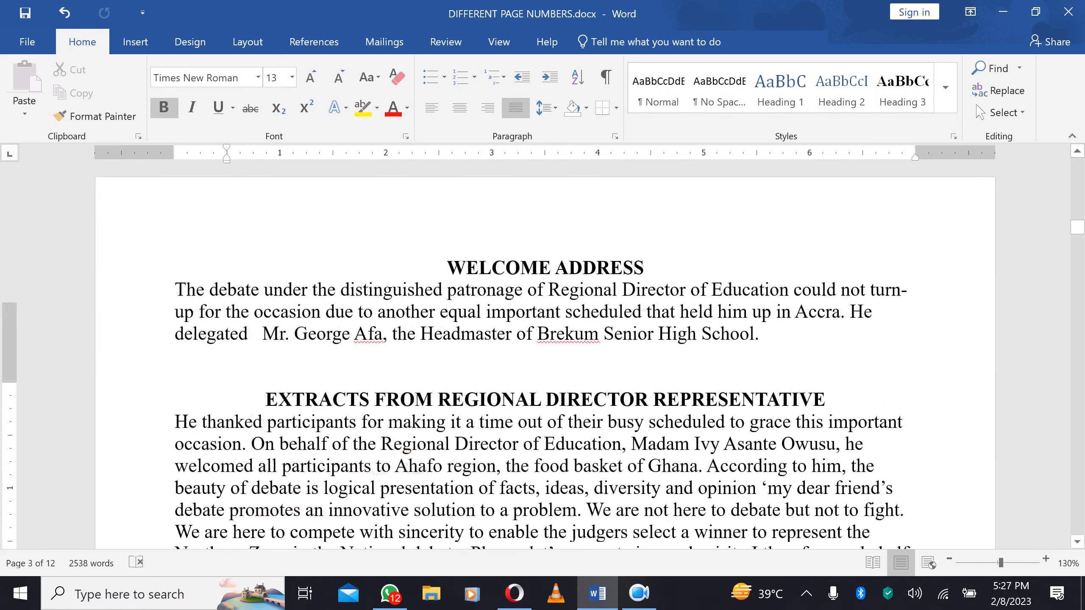
drag(1075, 220, 1077, 165)
scroll(839, 334, down, 15)
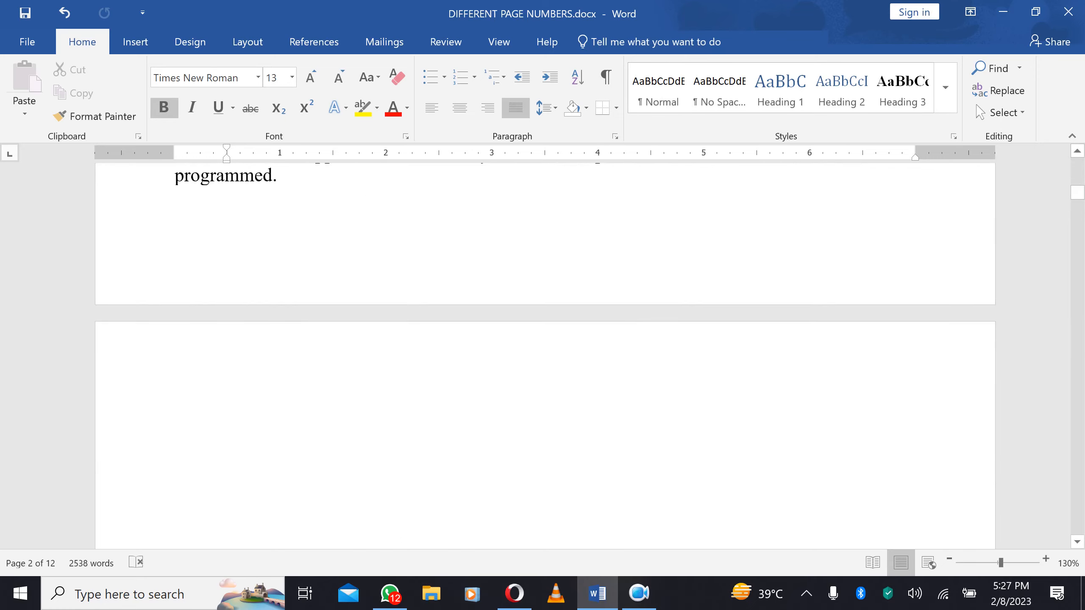
Examine the page numbers at the bottoms of the pages from section 3 through the Handing Over Certificate and its inventory table
scroll(840, 334, down, 15)
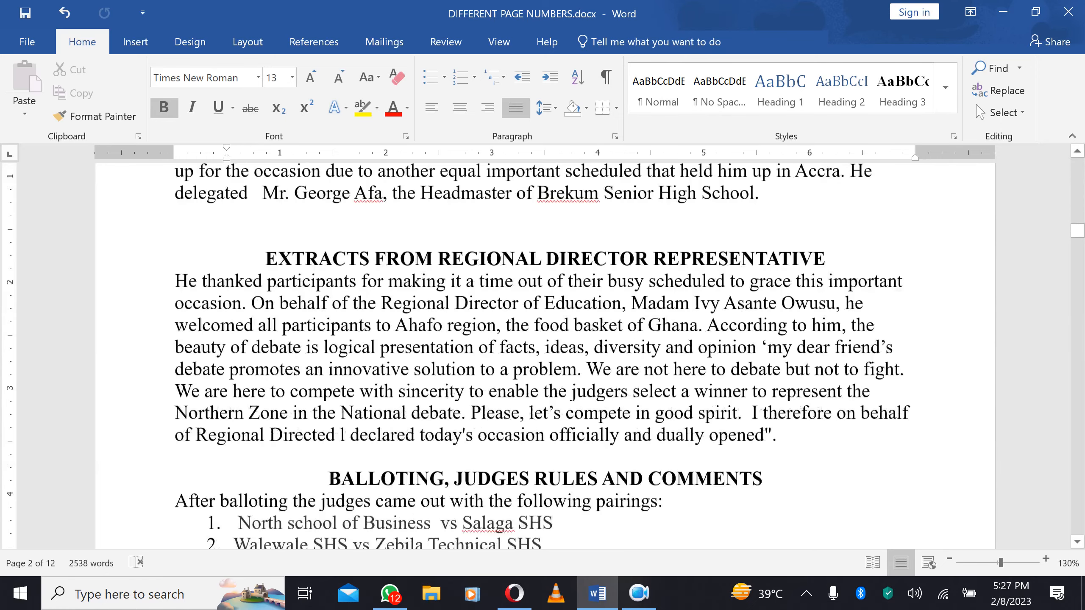
scroll(838, 332, down, 5)
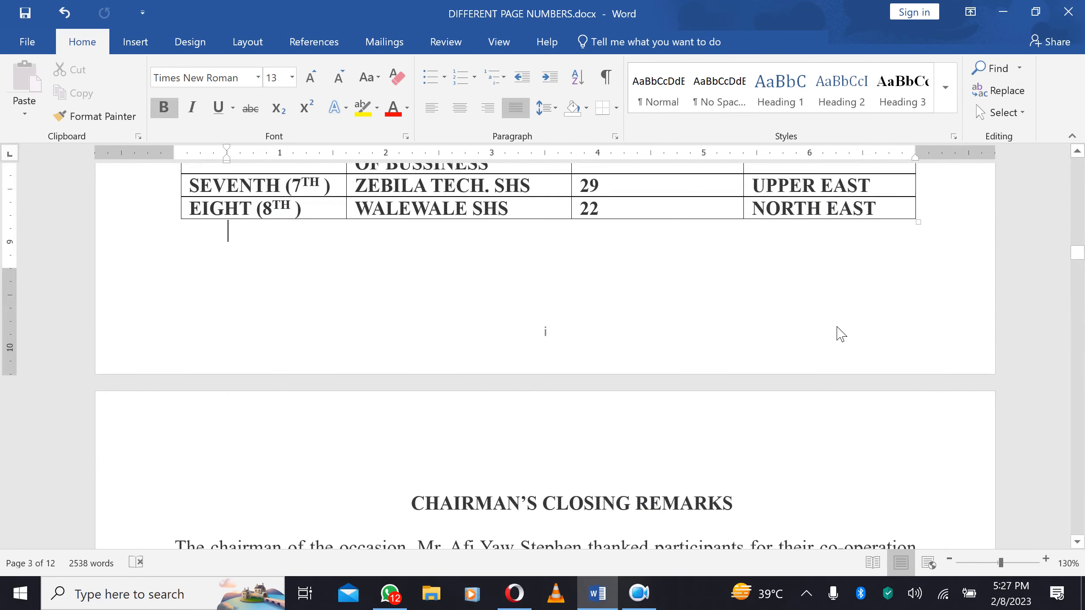
click(838, 333)
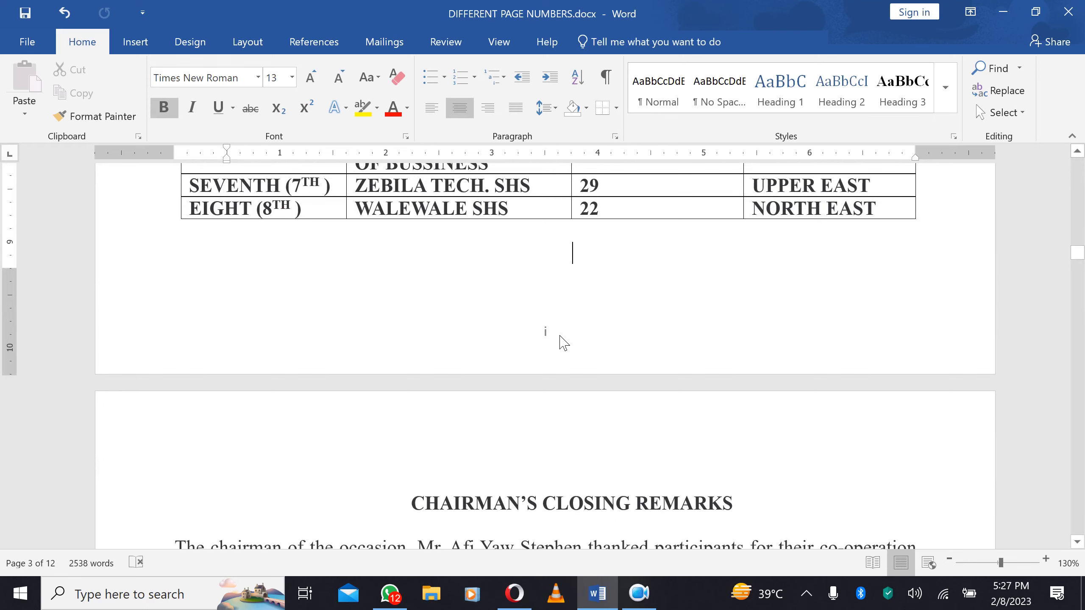
scroll(564, 344, down, 20)
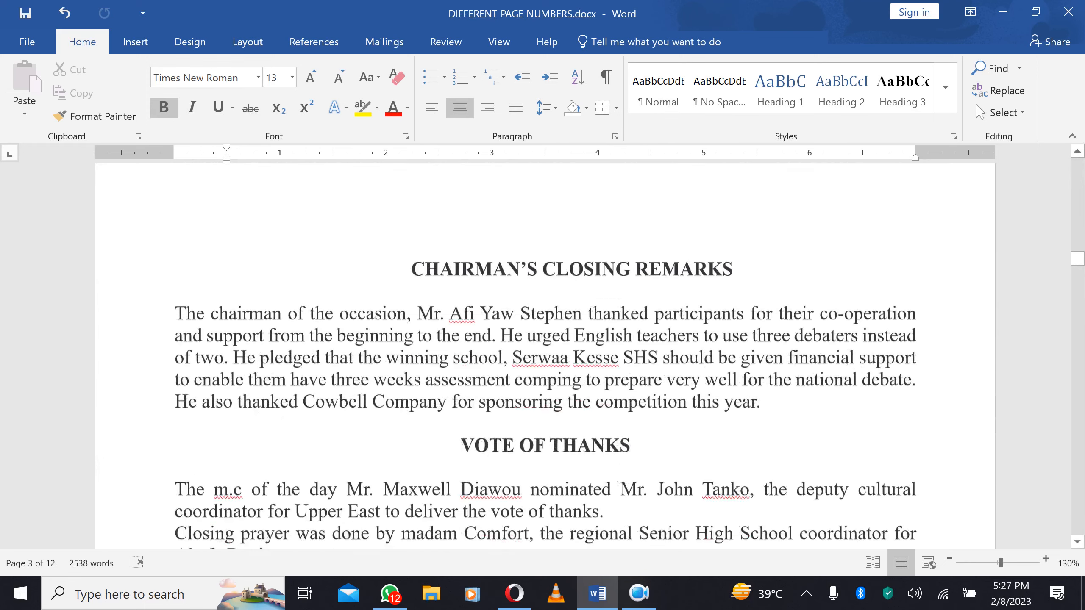
scroll(583, 427, down, 1)
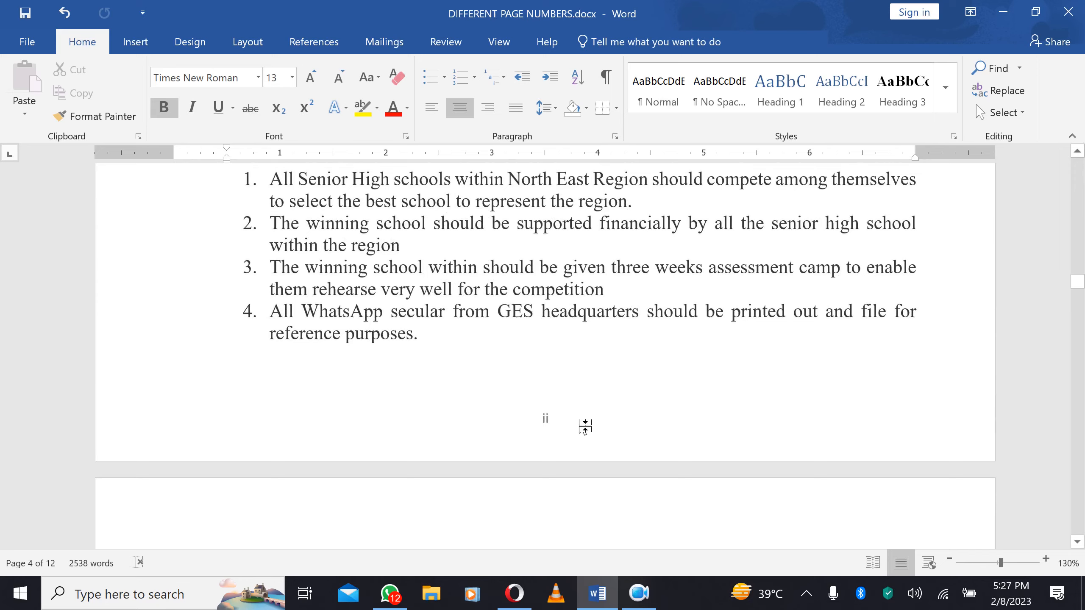
scroll(585, 426, down, 15)
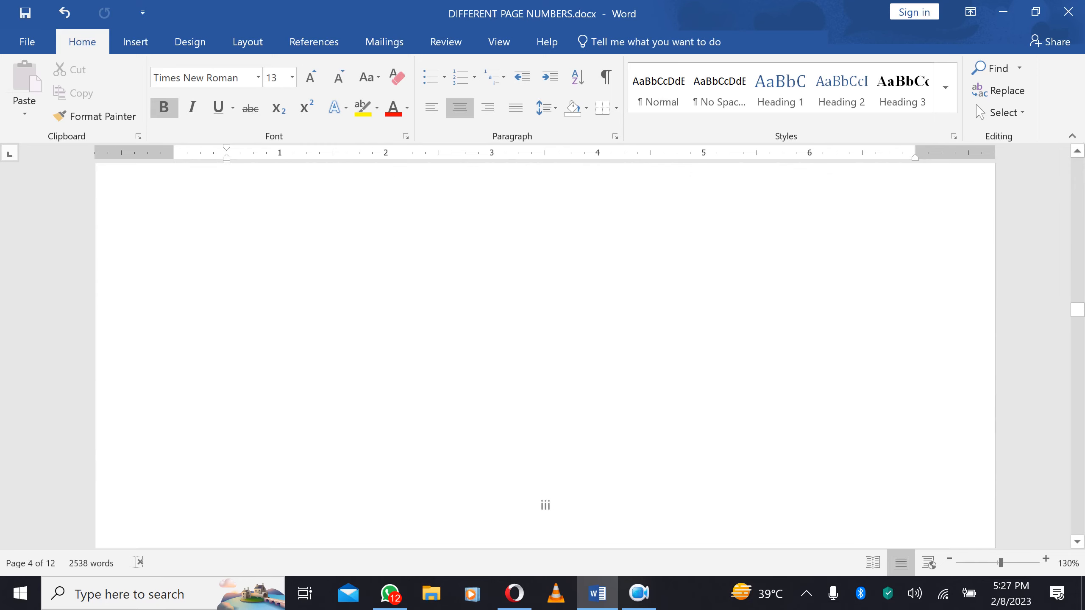
scroll(546, 356, down, 5)
scroll(546, 357, down, 15)
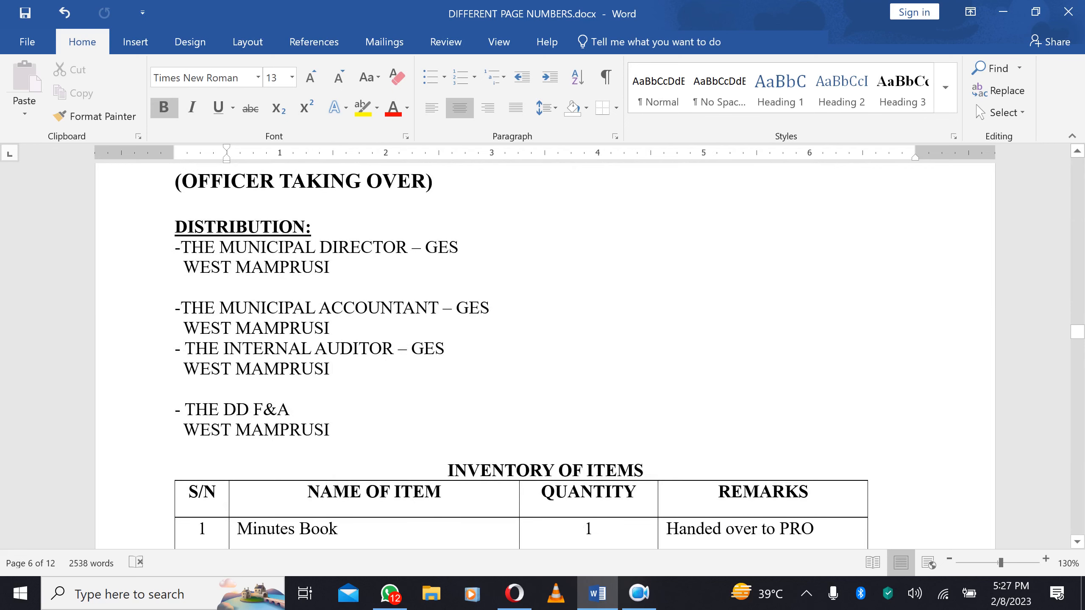
scroll(546, 356, up, 10)
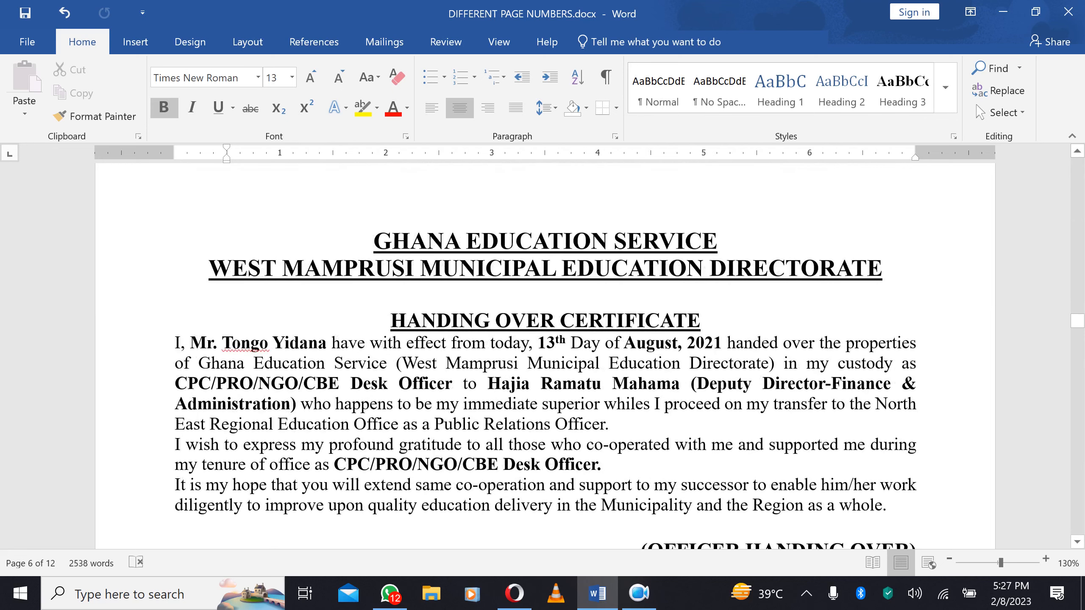
scroll(545, 356, up, 4)
scroll(545, 357, down, 2)
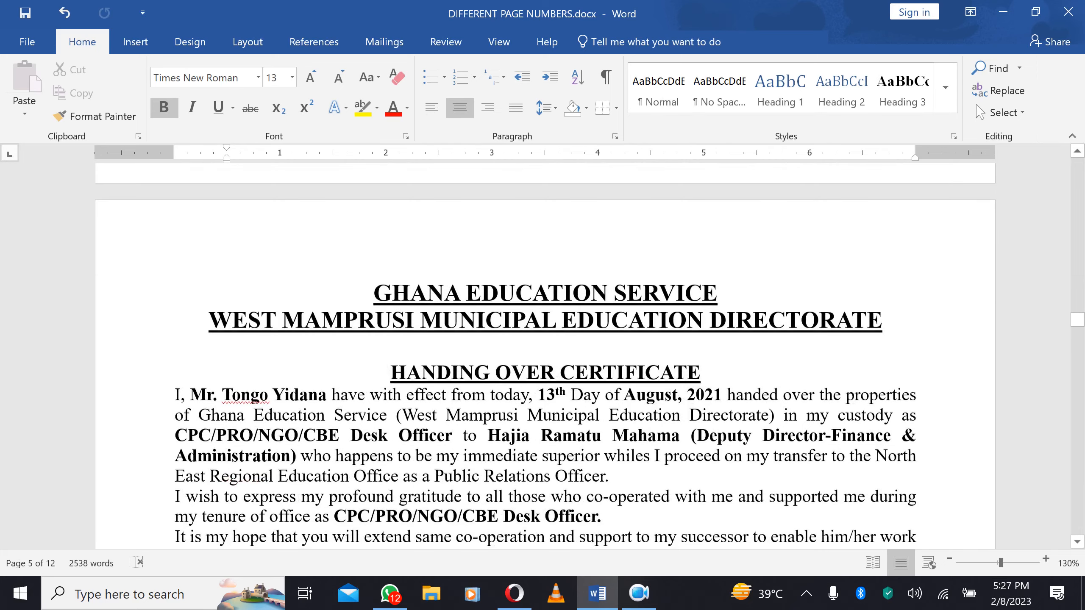
scroll(546, 356, down, 12)
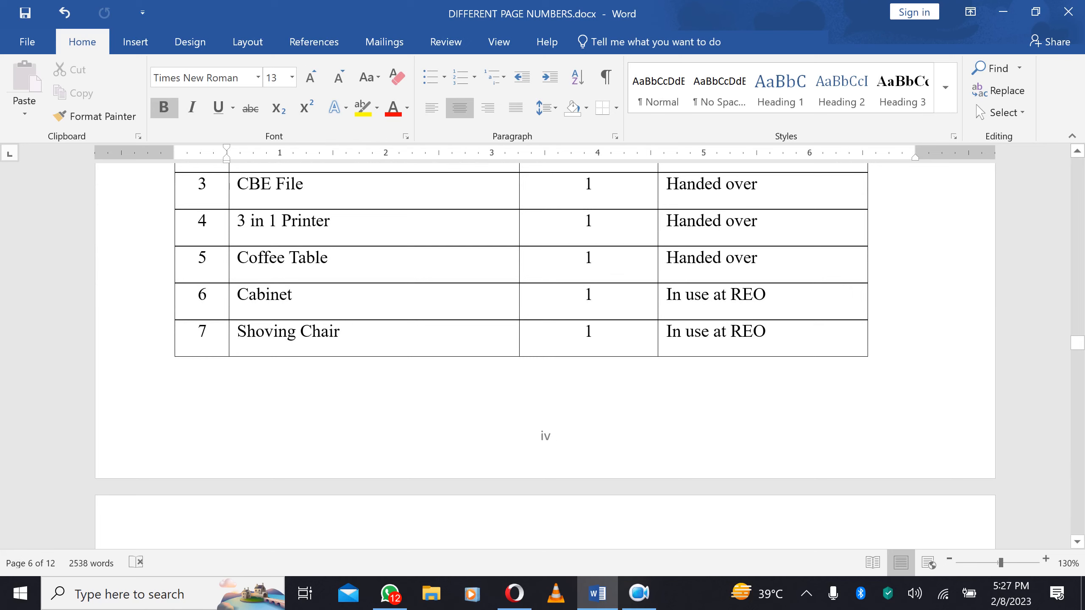
Insert two Next Page section breaks before the "GHANA EDUCATION SERVICE" heading of the Handing Over Certificate
scroll(581, 297, up, 12)
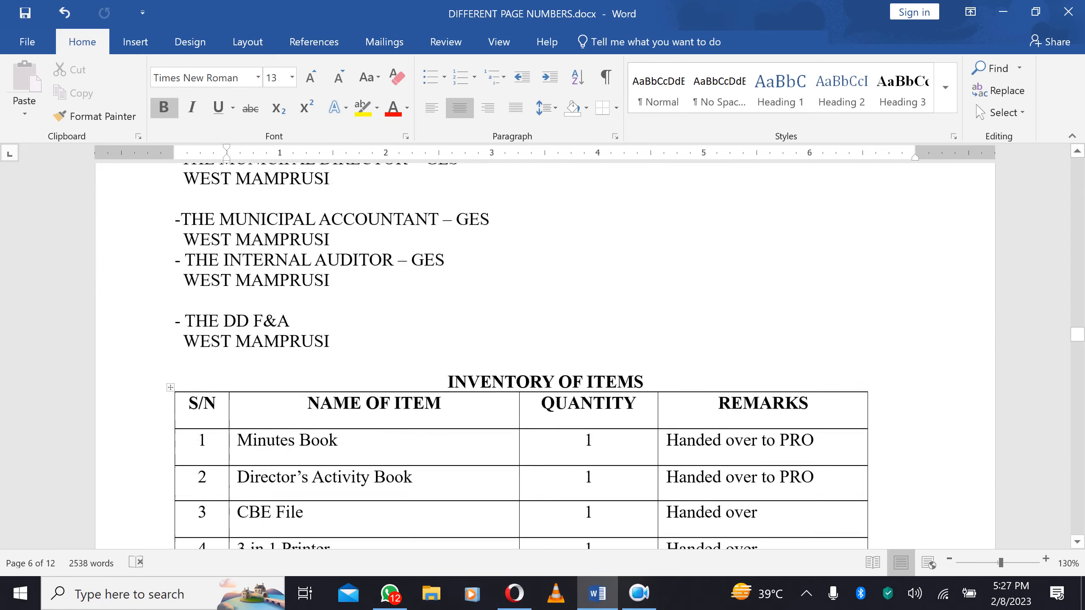
scroll(581, 297, up, 3)
scroll(647, 303, down, 2)
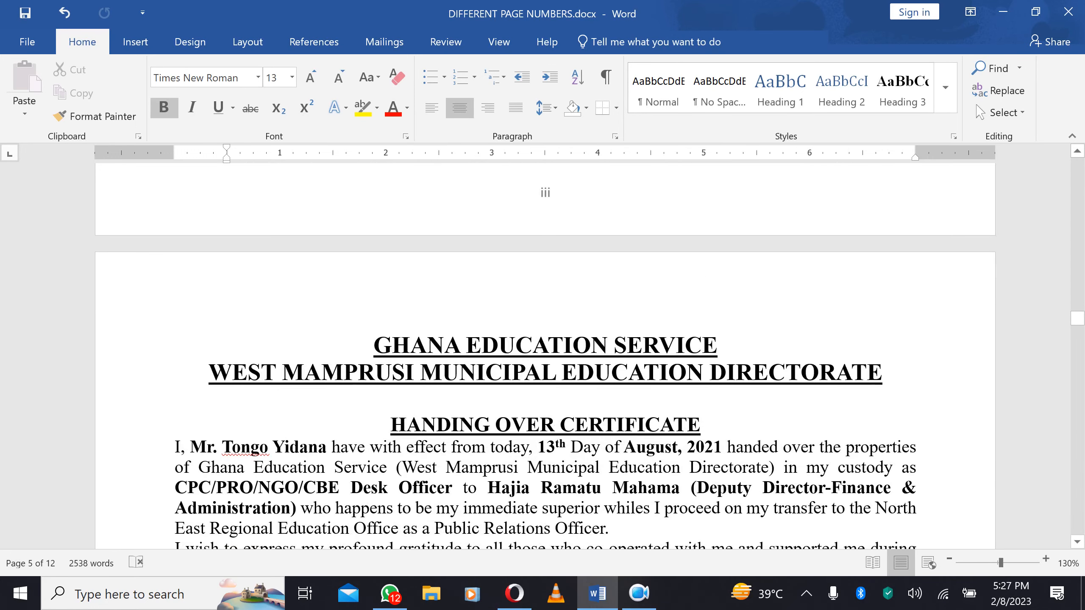
click(374, 345)
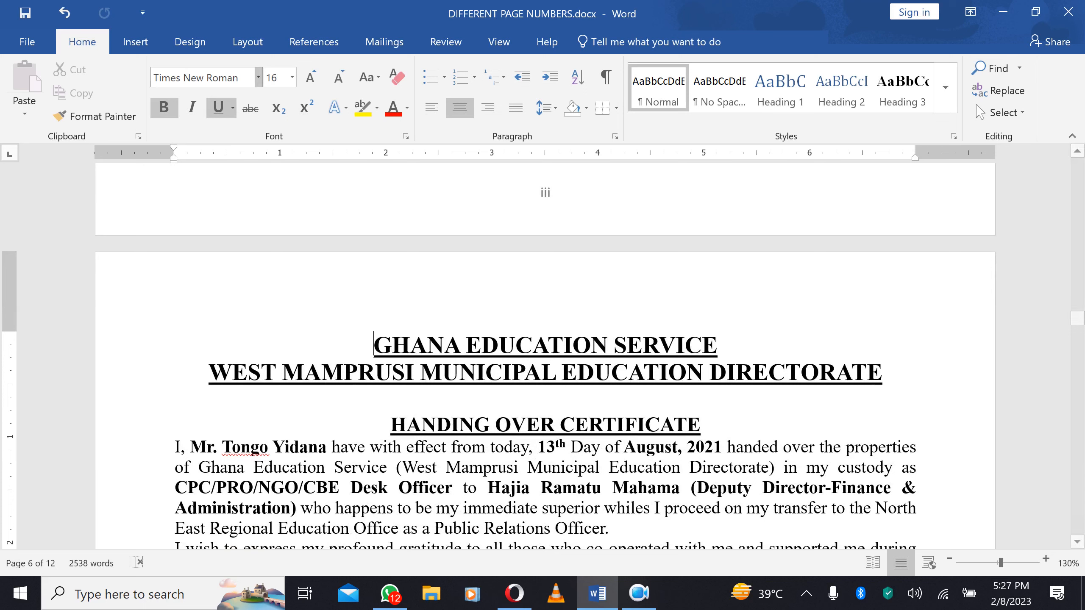
click(252, 45)
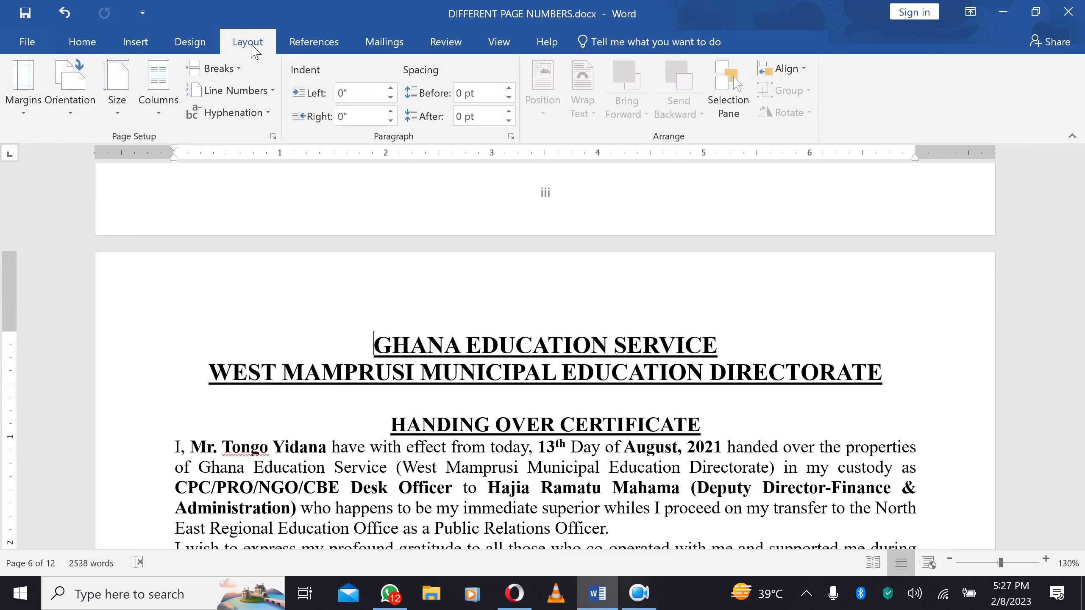
click(238, 69)
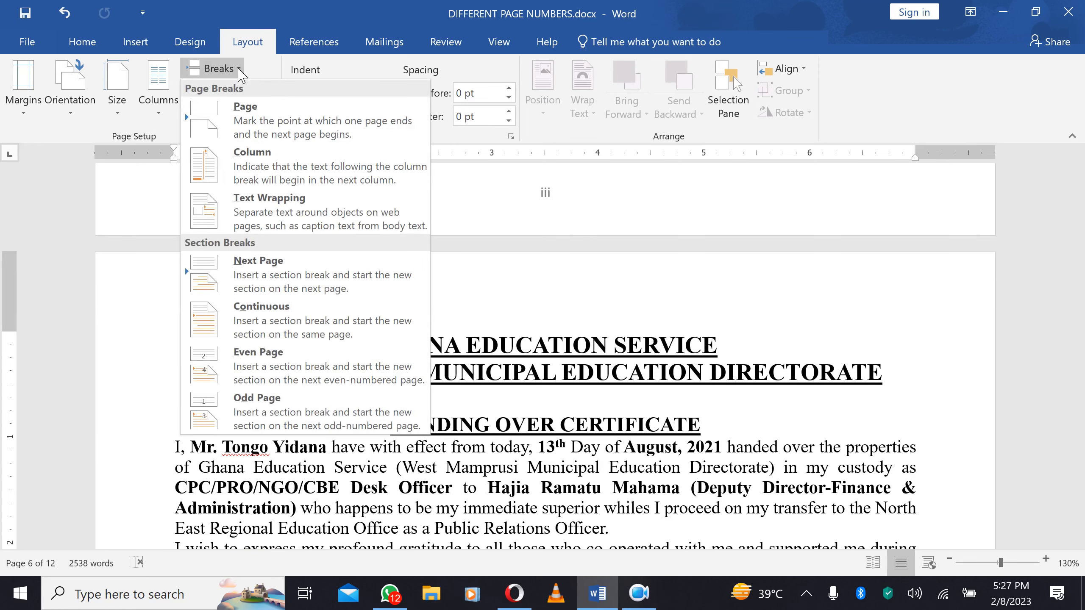
click(278, 283)
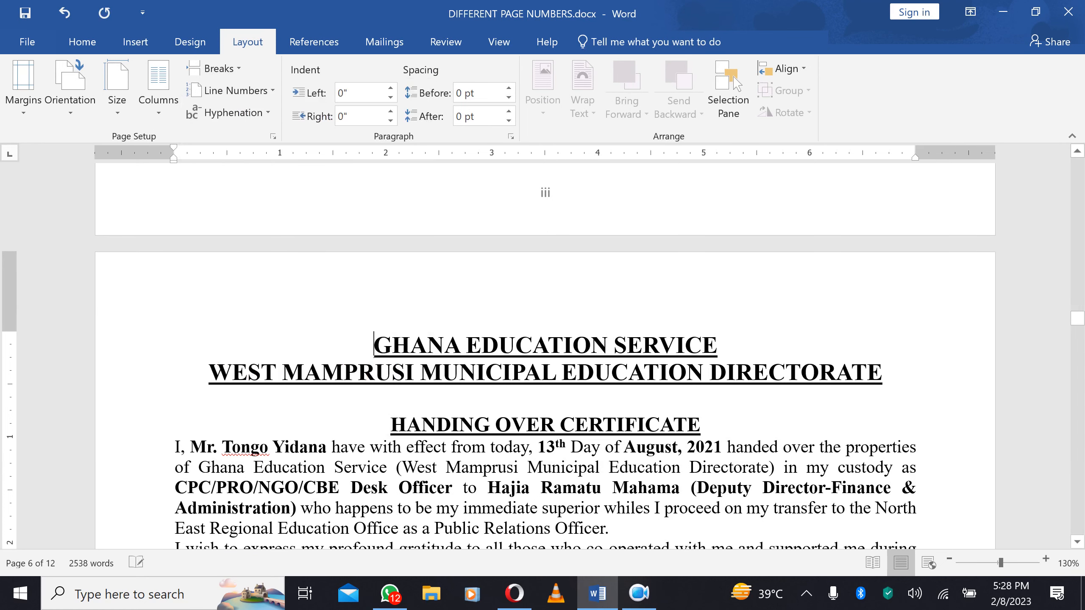
click(231, 70)
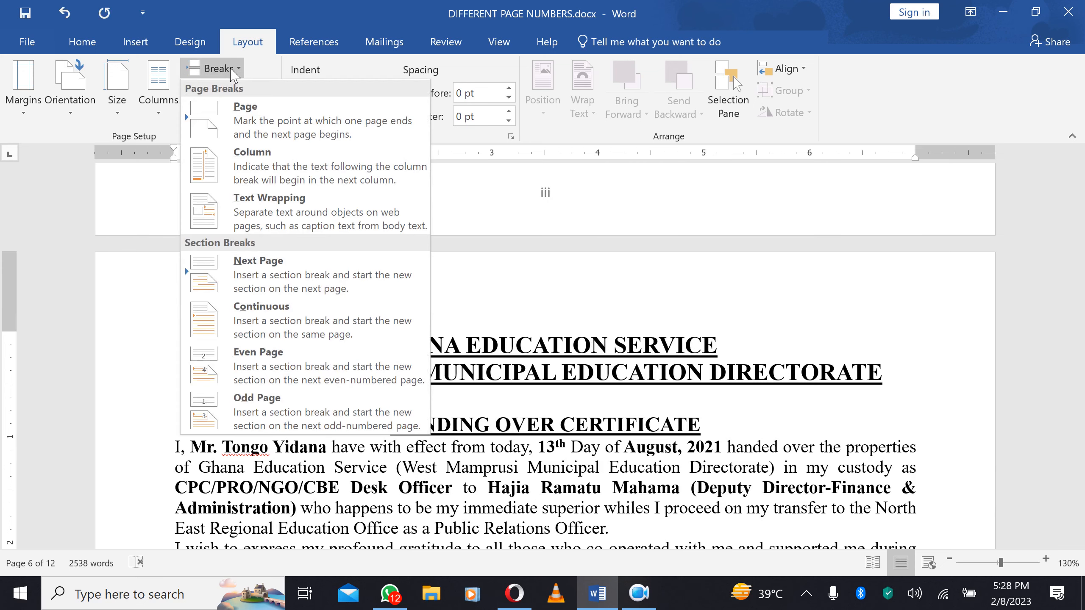
click(318, 265)
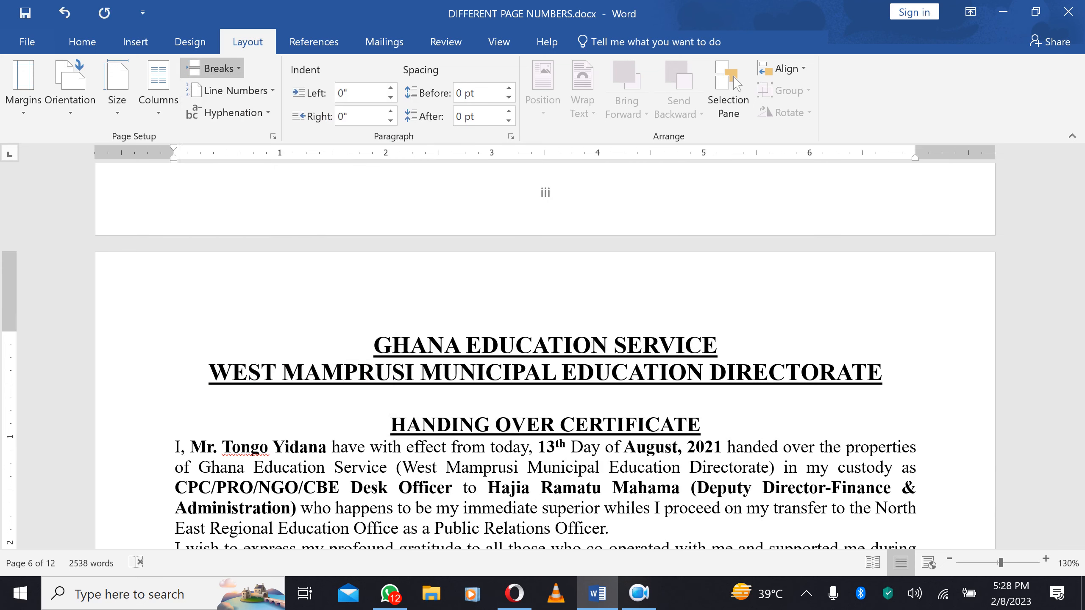
Open the section 4 footer on the blank page before the certificate and unlink it from the previous section
mouse_move(1078, 337)
mouse_down()
mouse_move(1079, 297)
mouse_move(1083, 340)
mouse_move(880, 292)
mouse_move(1083, 342)
mouse_up()
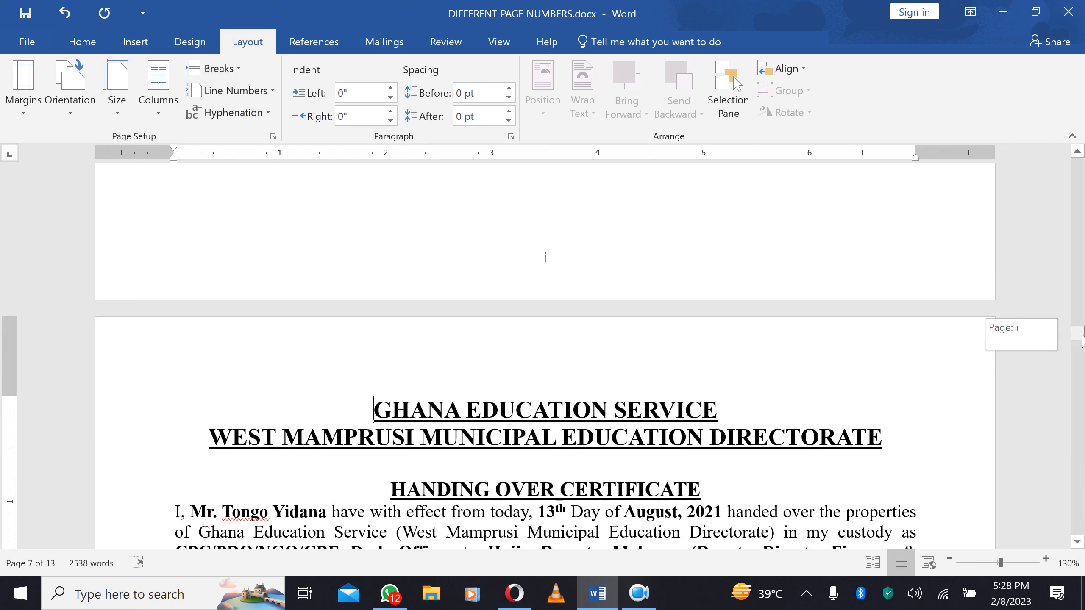
double_click(677, 284)
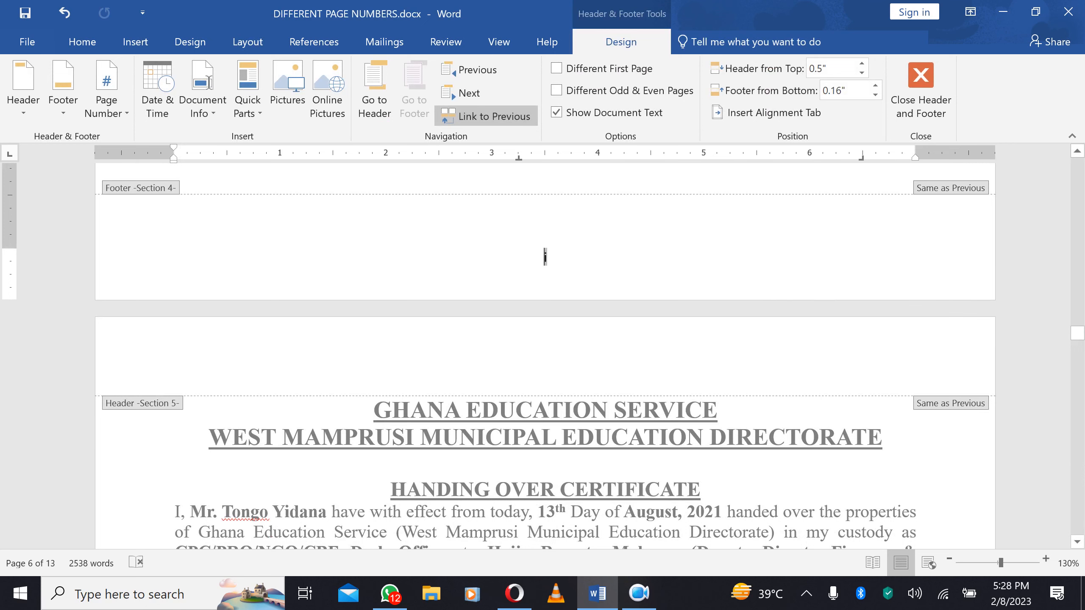
click(482, 119)
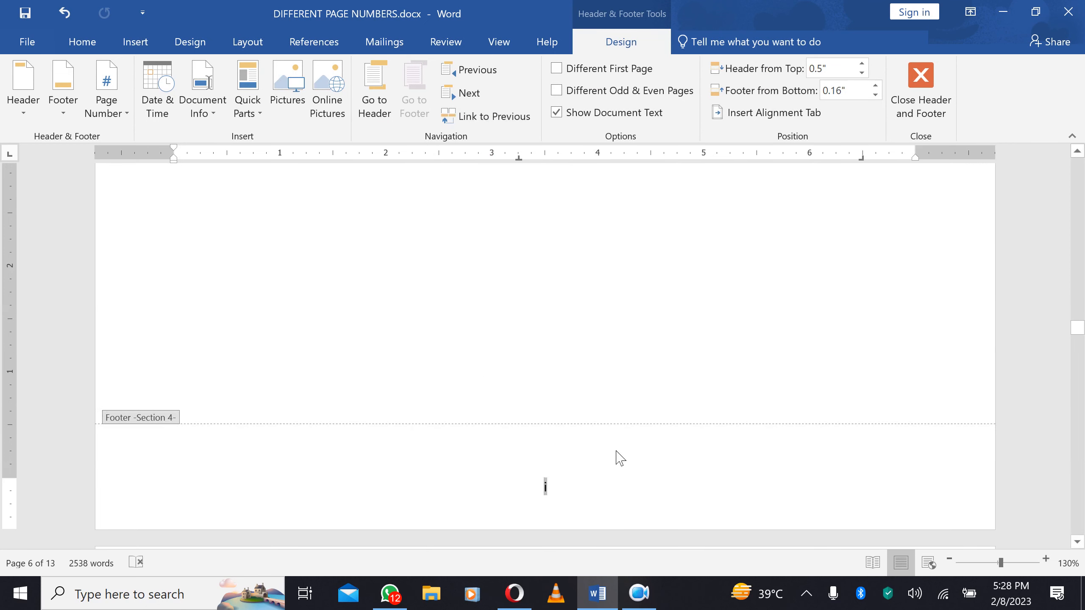
scroll(622, 462, down, 4)
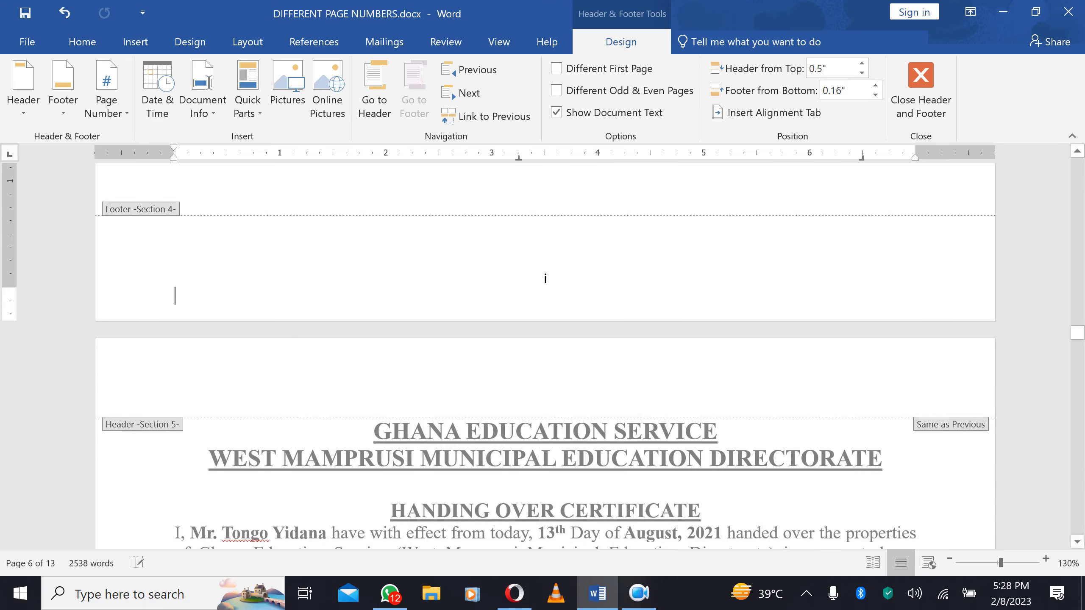
Unlink the section 5 footer below the inventory table from the previous section
scroll(545, 278, down, 15)
scroll(544, 316, down, 6)
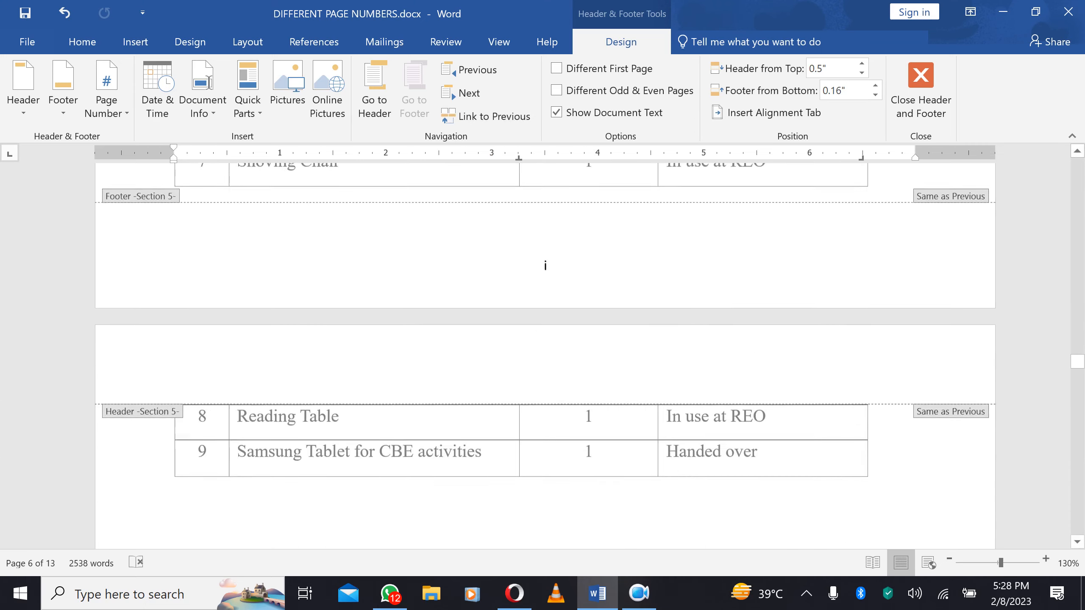
scroll(545, 308, up, 2)
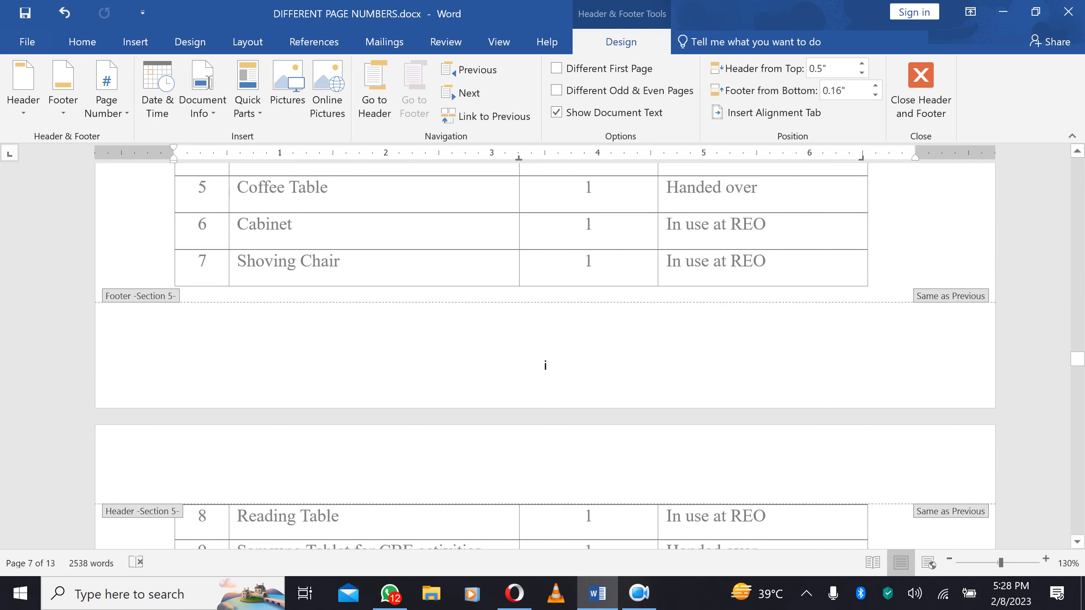
click(546, 365)
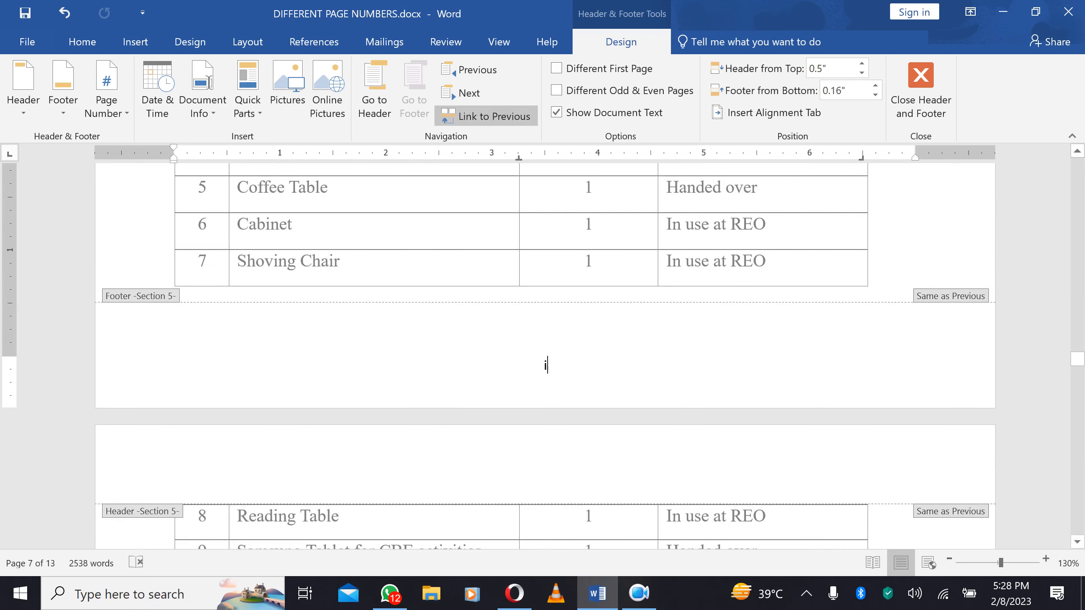
click(496, 116)
scroll(578, 353, up, 10)
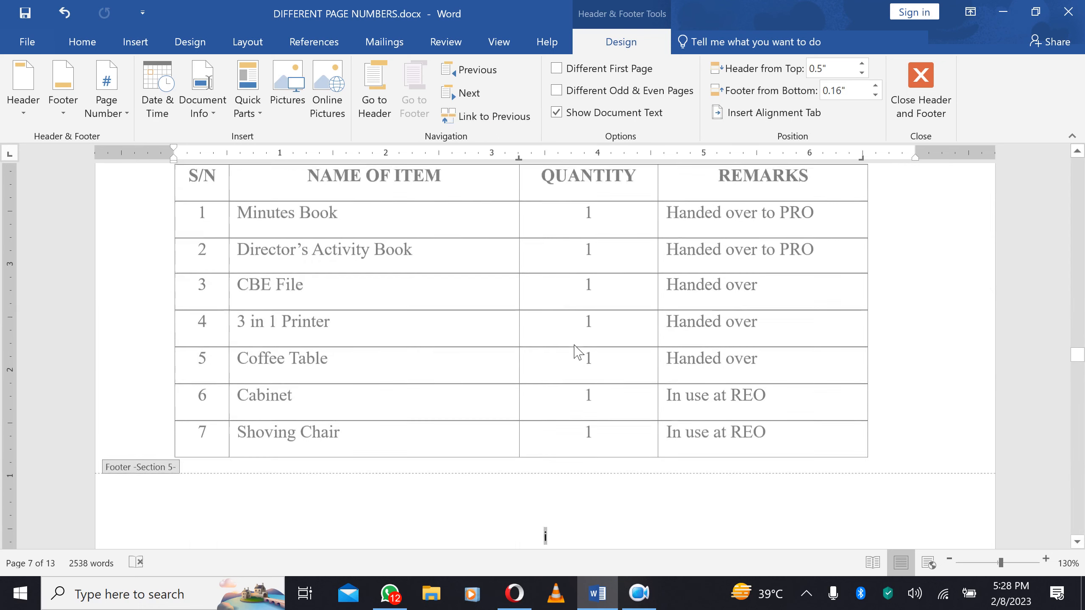
scroll(578, 353, down, 10)
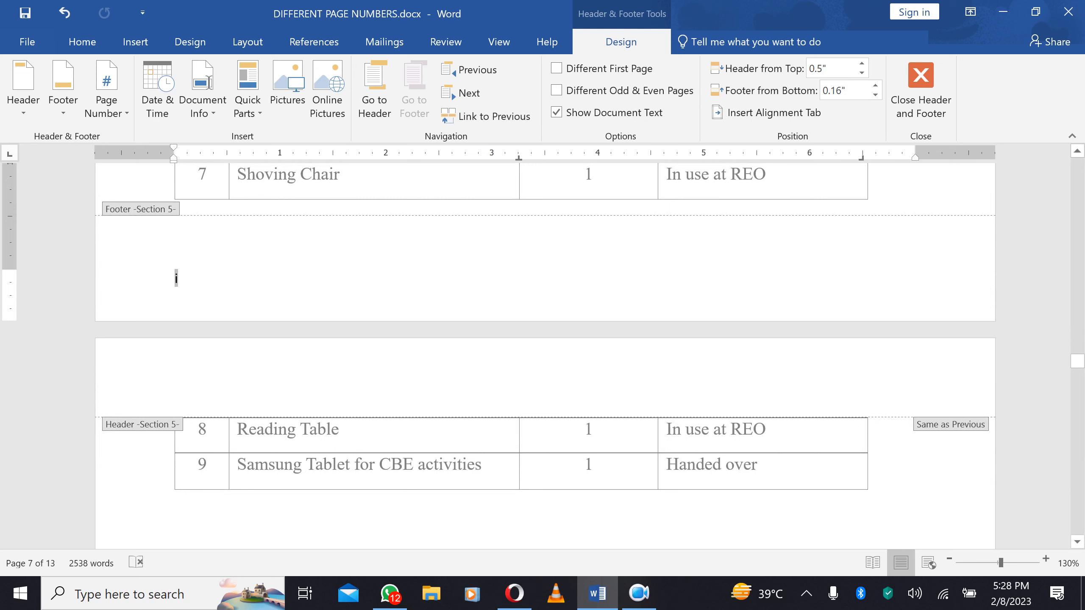
click(147, 299)
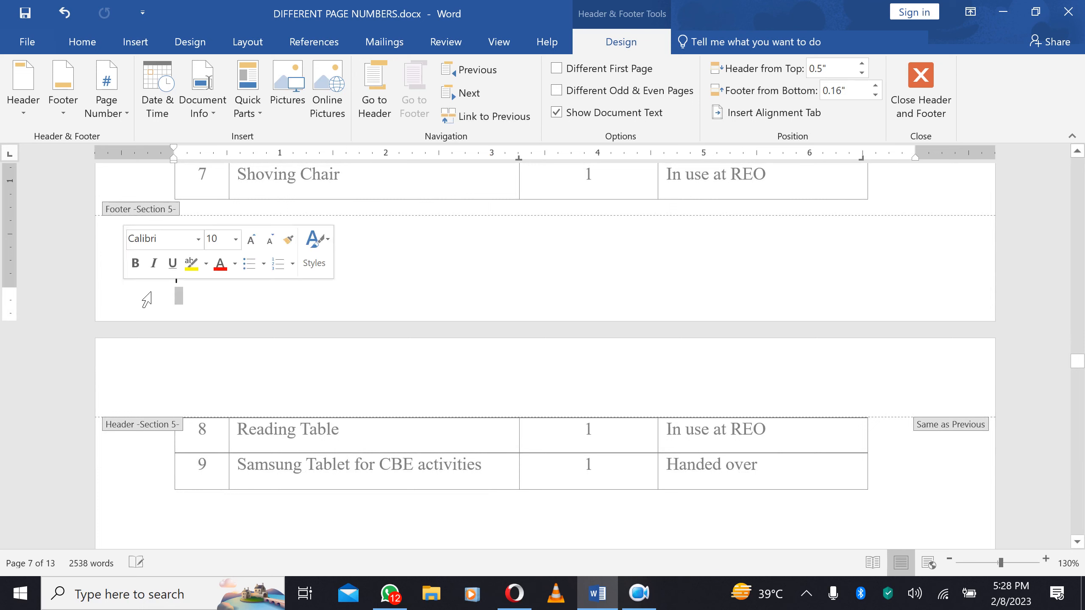
click(136, 281)
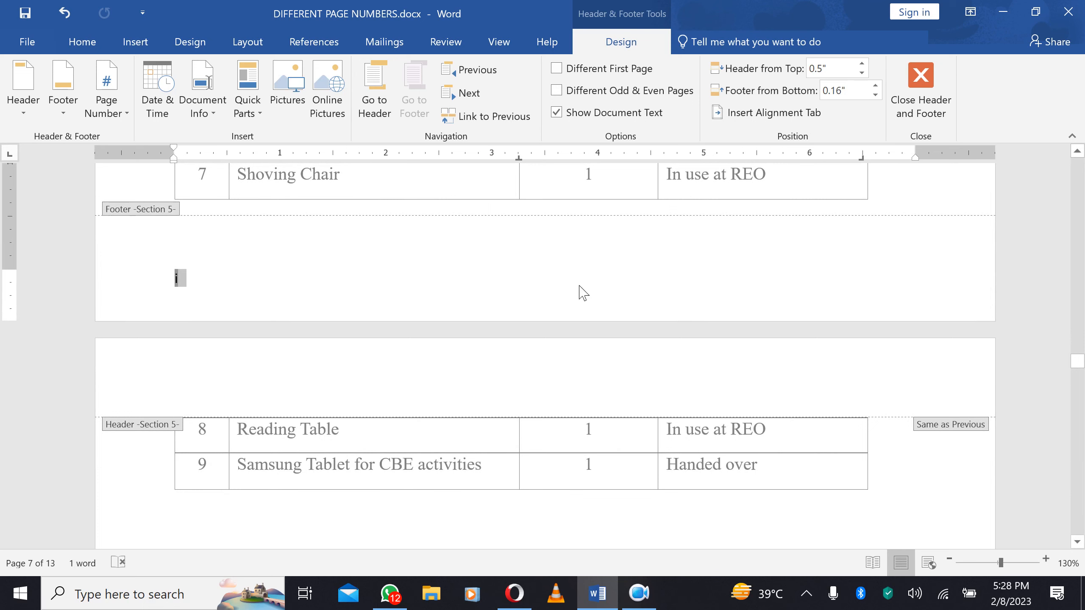
click(601, 312)
key(ctrl+z)
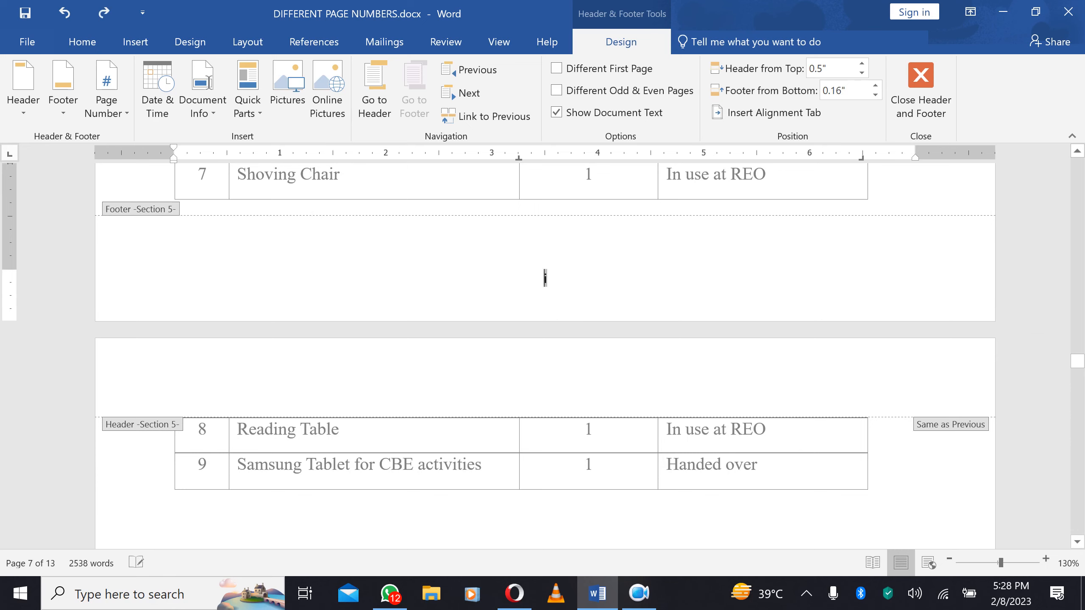
Delete the page number from the section 4 footer, return to the body text and check the section 5 page number
scroll(600, 276, up, 15)
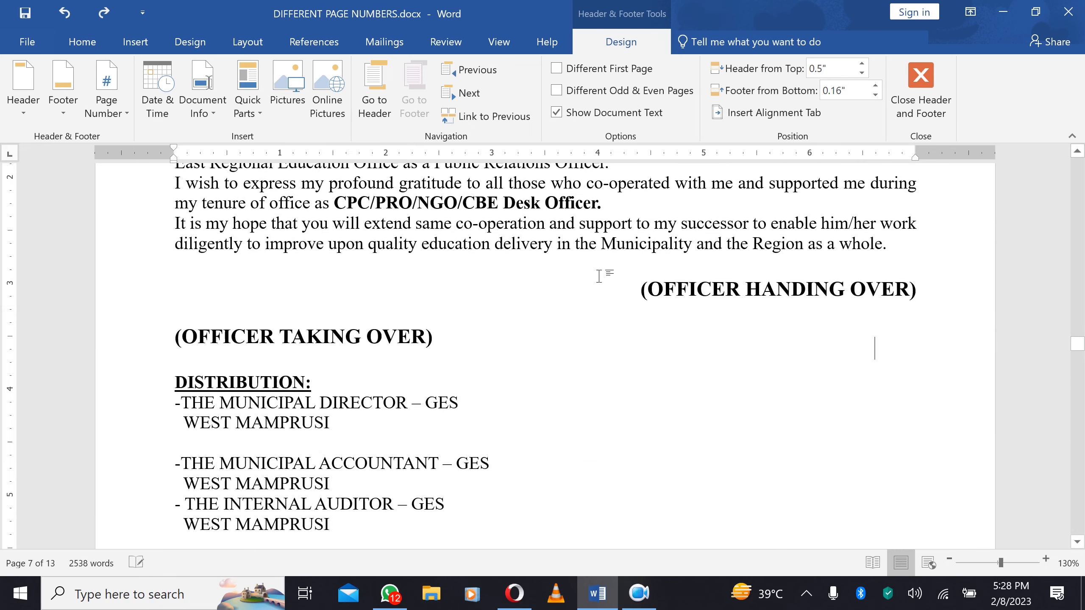
double_click(605, 274)
scroll(604, 273, down, 5)
double_click(587, 331)
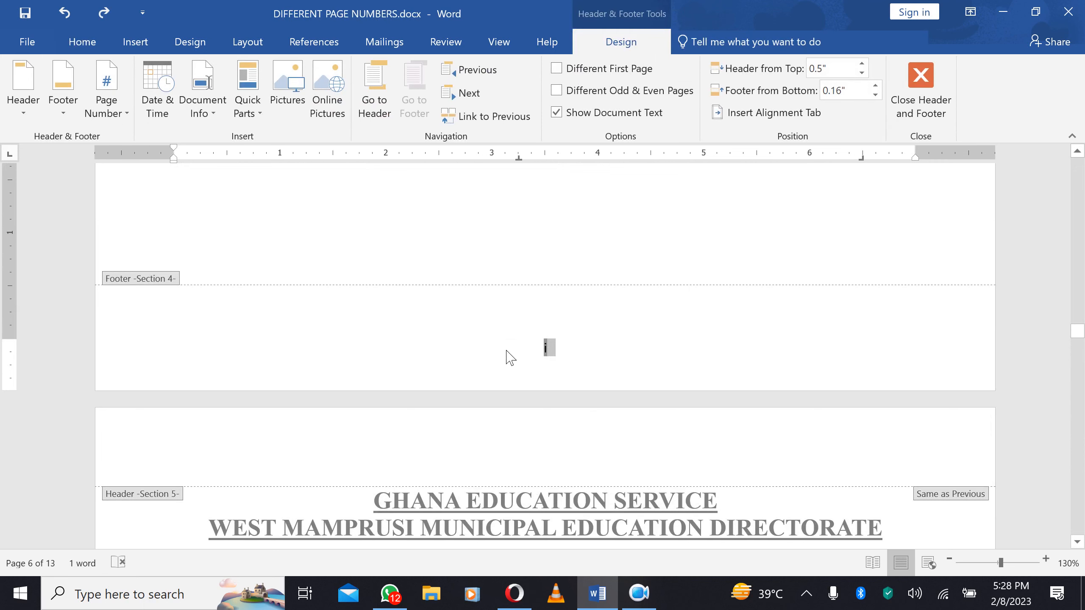
key(Delete)
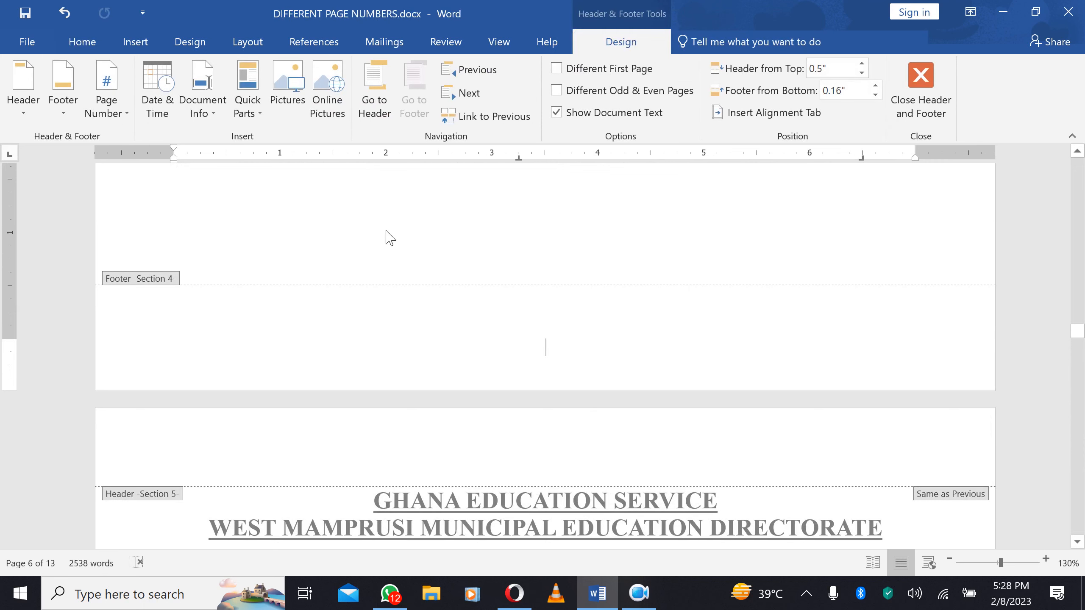
double_click(518, 209)
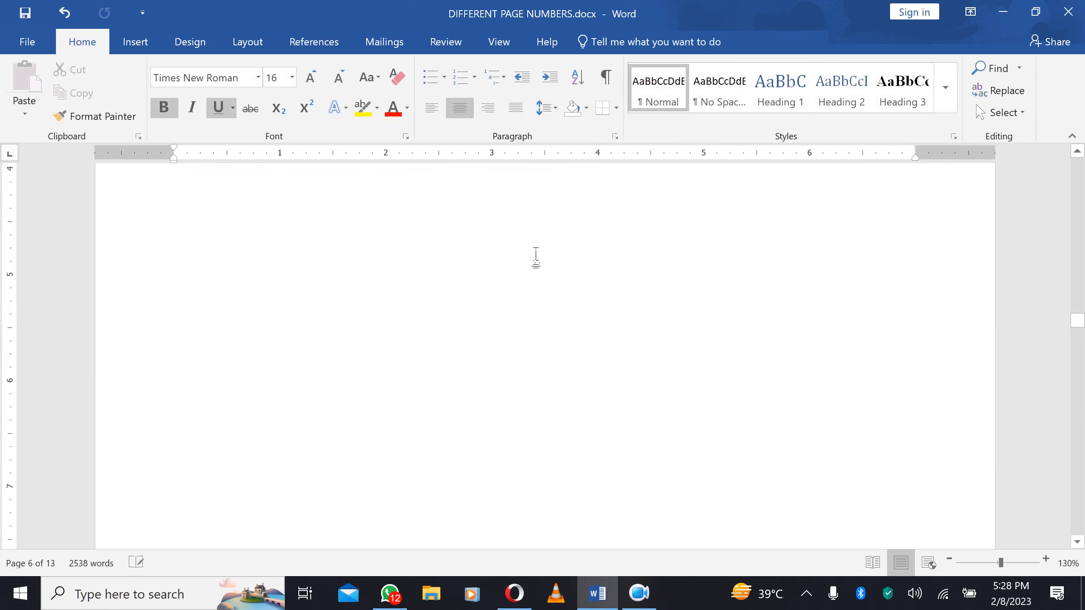
scroll(527, 253, down, 20)
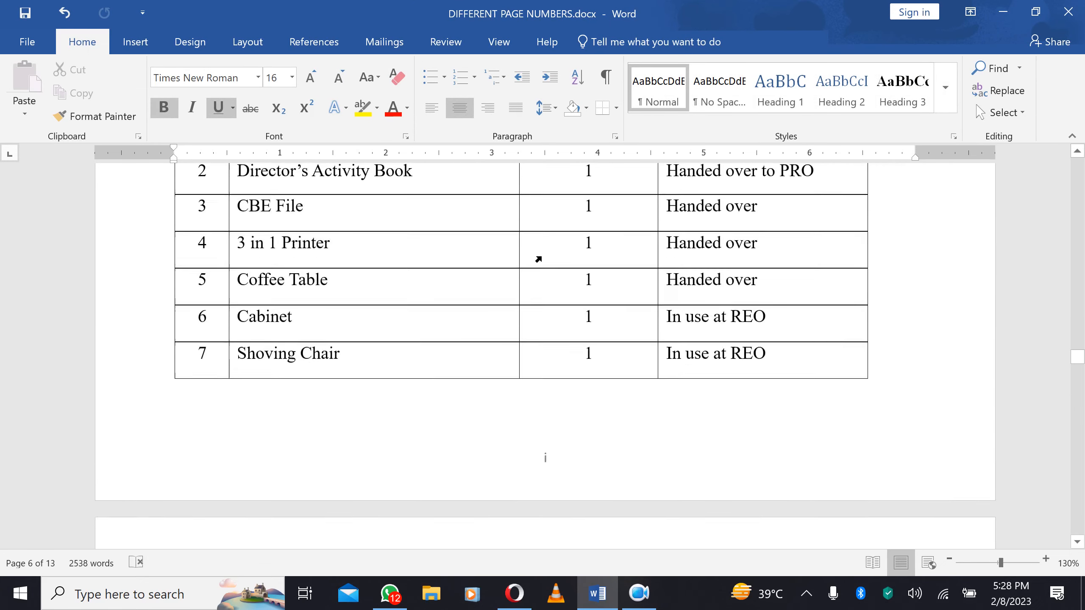
Set the page number format of the section containing the inventory table to 1, 2, 3, …
scroll(538, 259, up, 3)
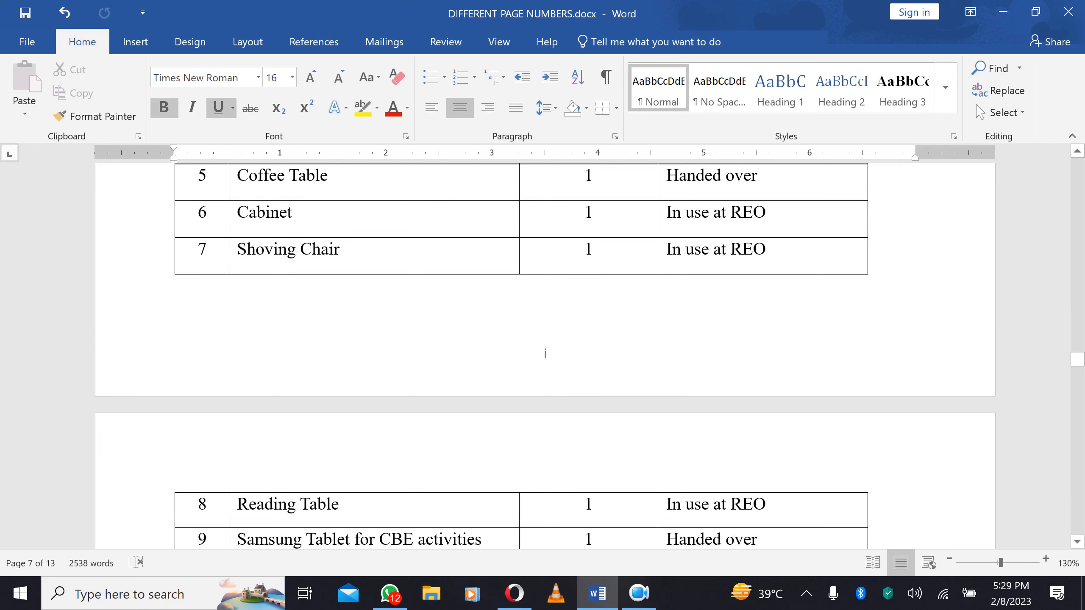
click(584, 269)
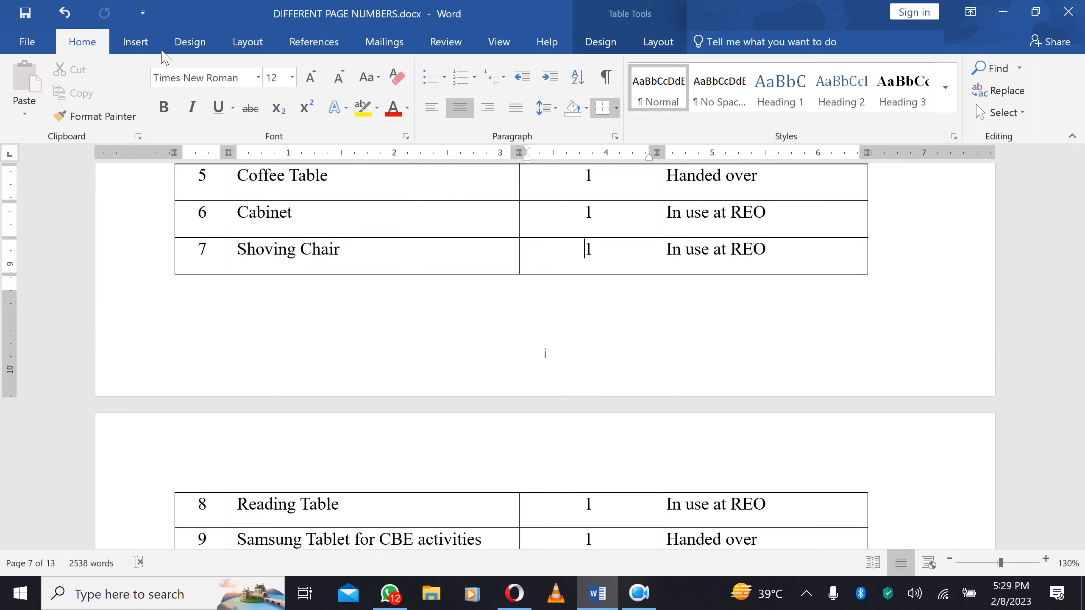
click(136, 42)
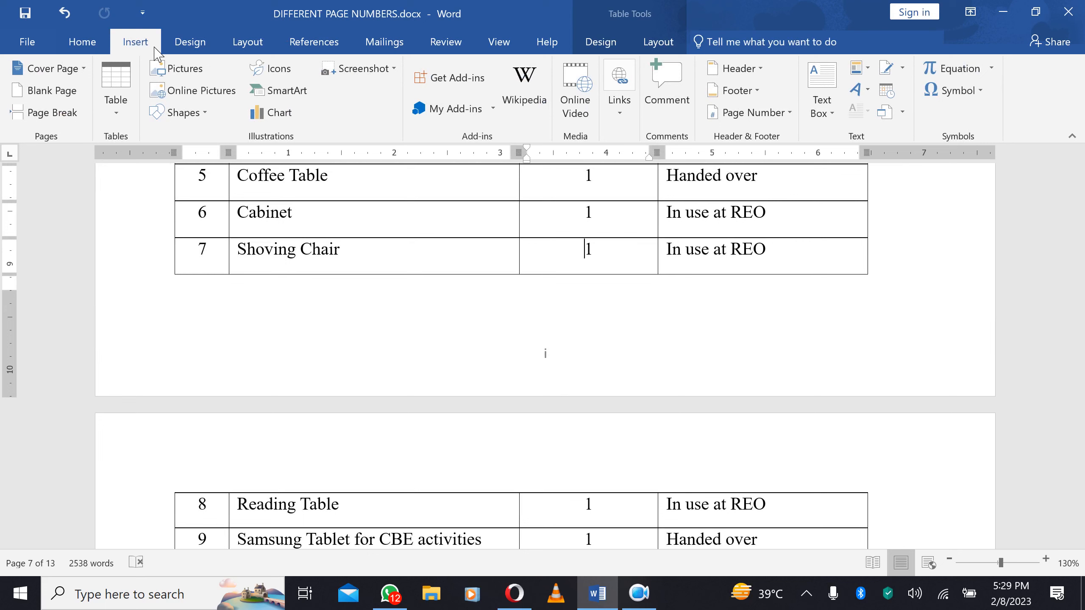
click(785, 119)
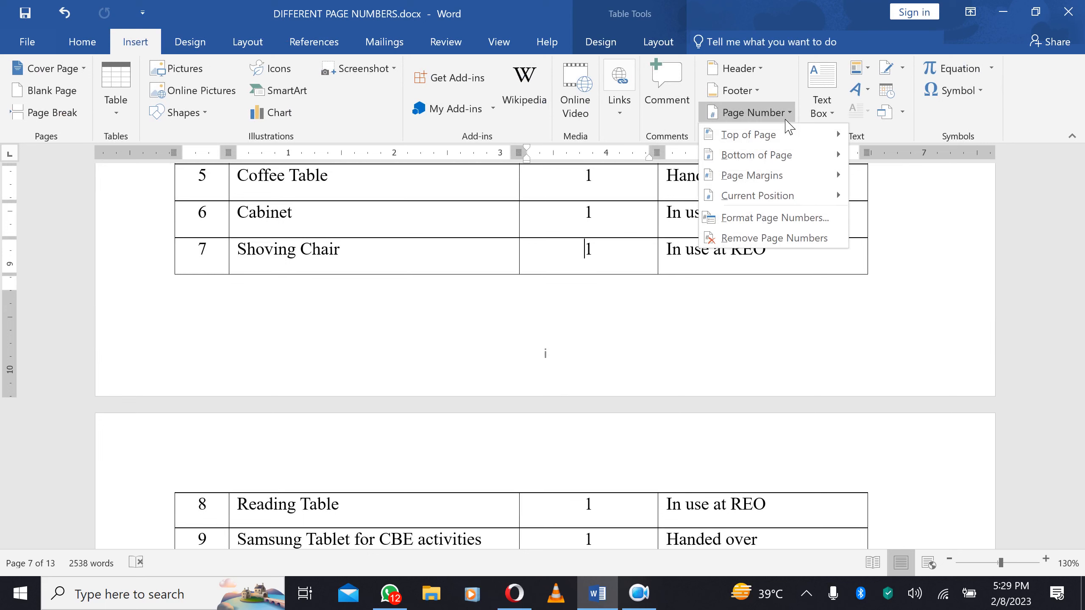
click(790, 231)
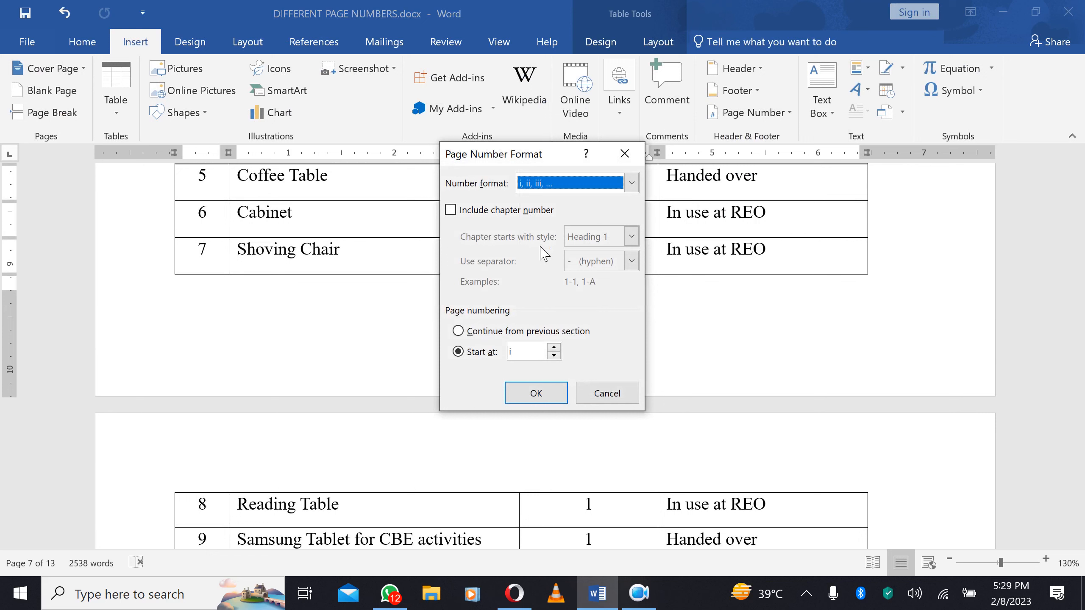
click(631, 183)
click(614, 205)
click(553, 394)
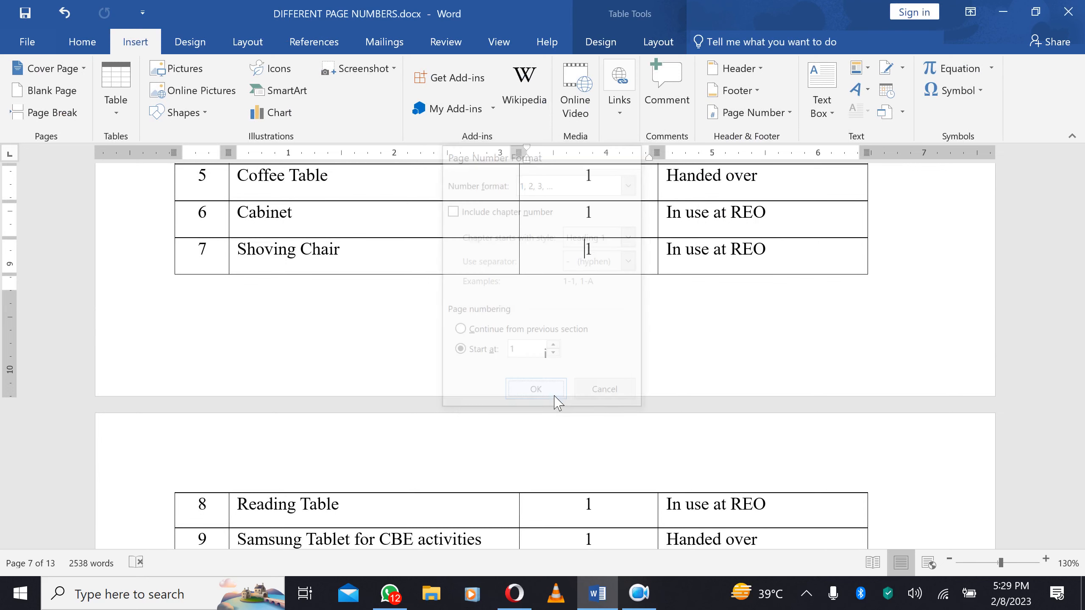
Check the footer page numbers from the Handing Over Certificate through to the last page of the document
scroll(558, 393, up, 15)
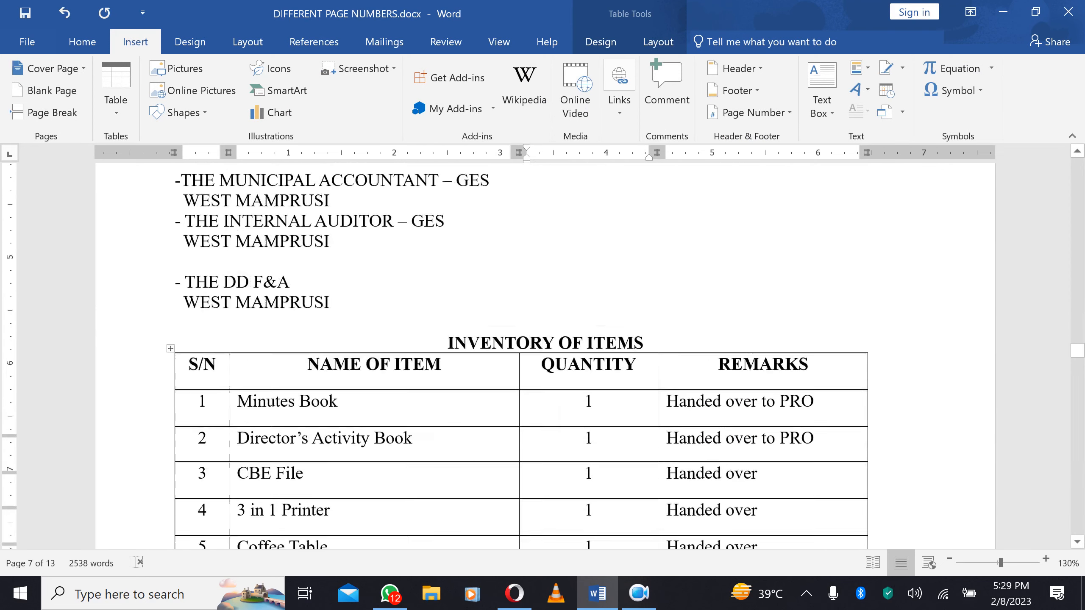
scroll(567, 395, down, 12)
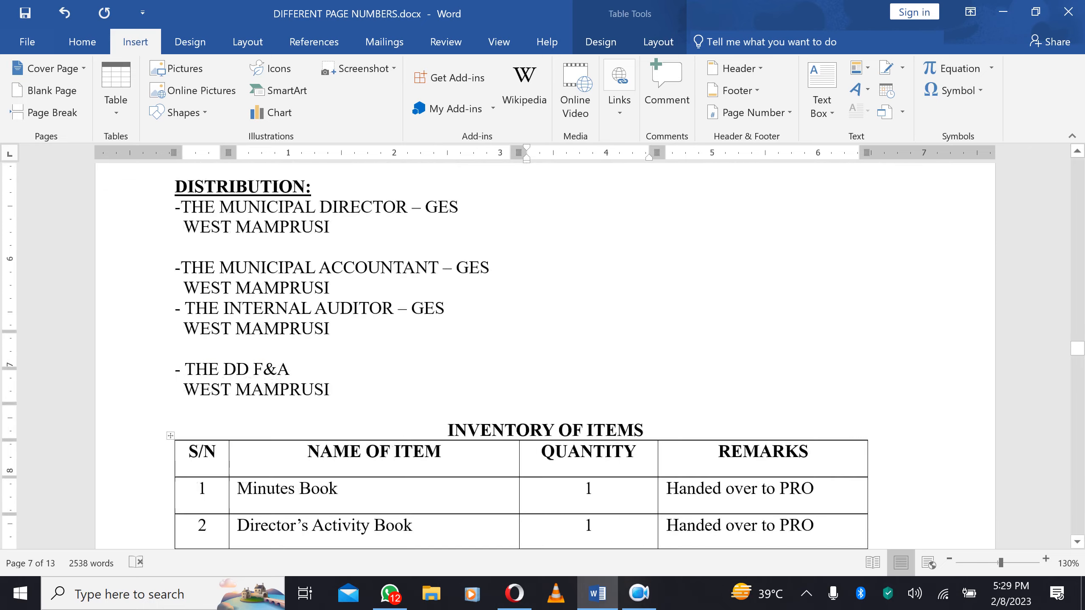
scroll(567, 397, up, 12)
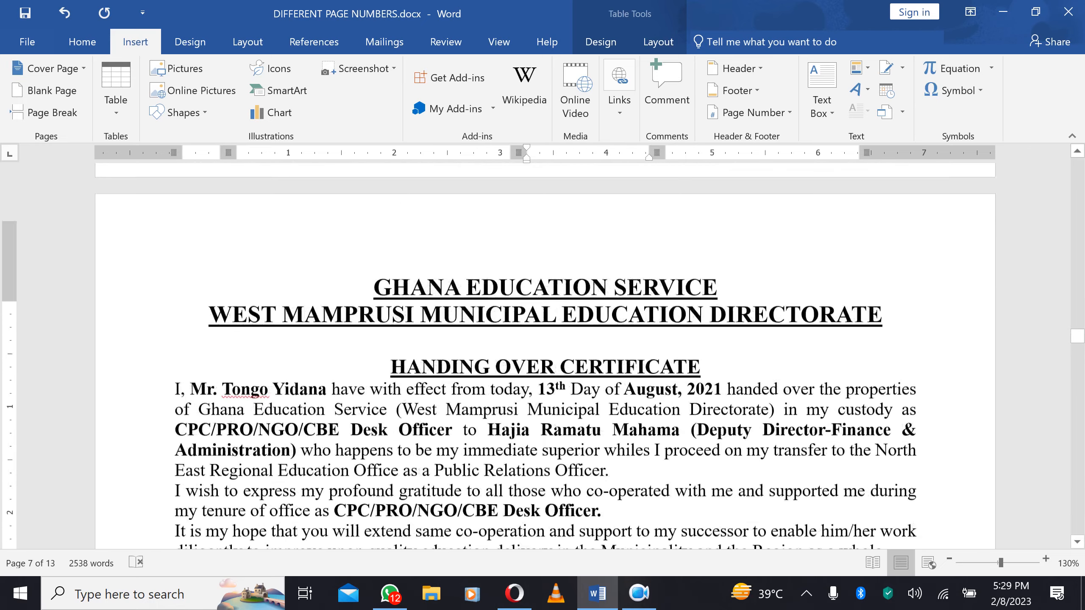
scroll(567, 398, down, 11)
scroll(567, 398, down, 12)
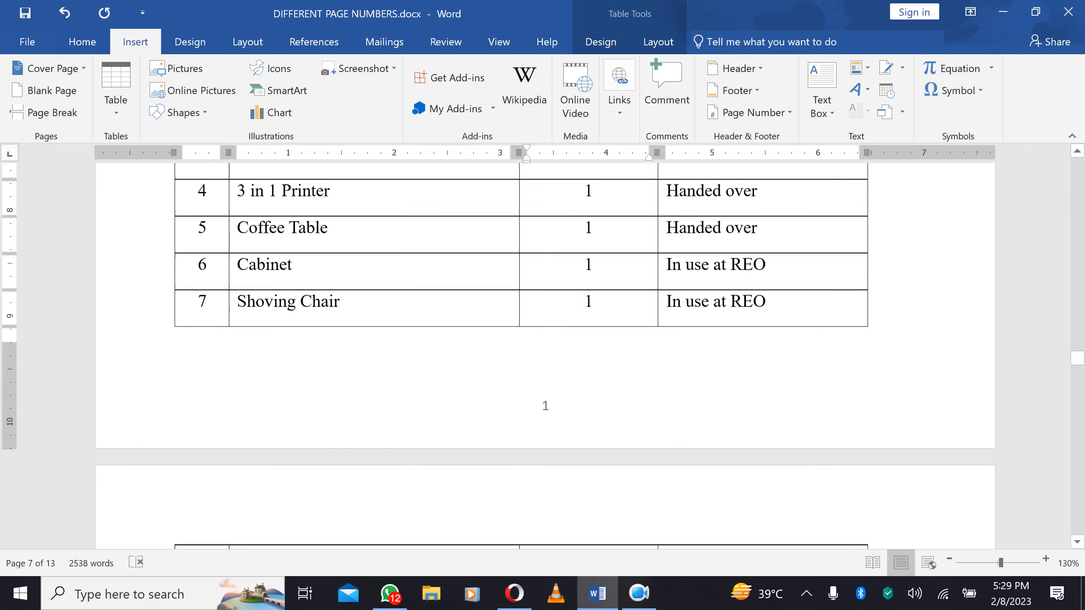
scroll(568, 398, down, 15)
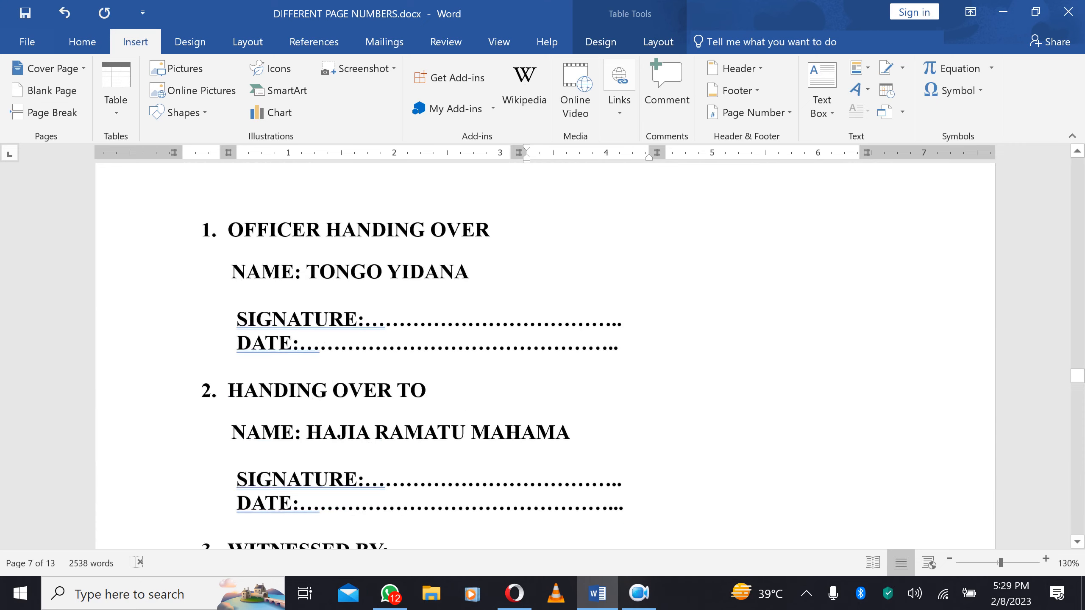
scroll(555, 387, down, 15)
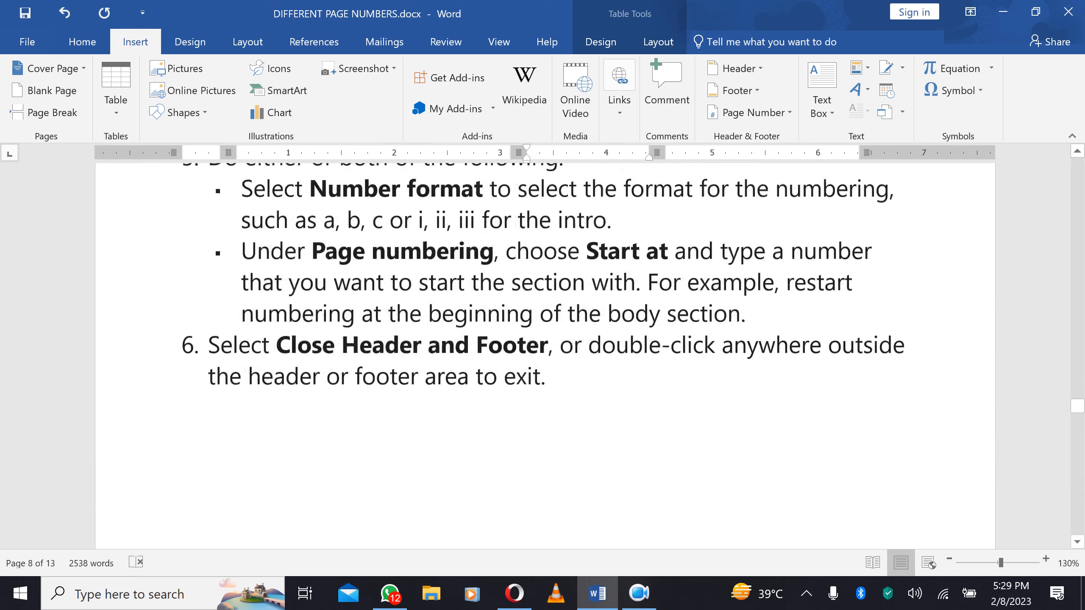
scroll(558, 391, down, 20)
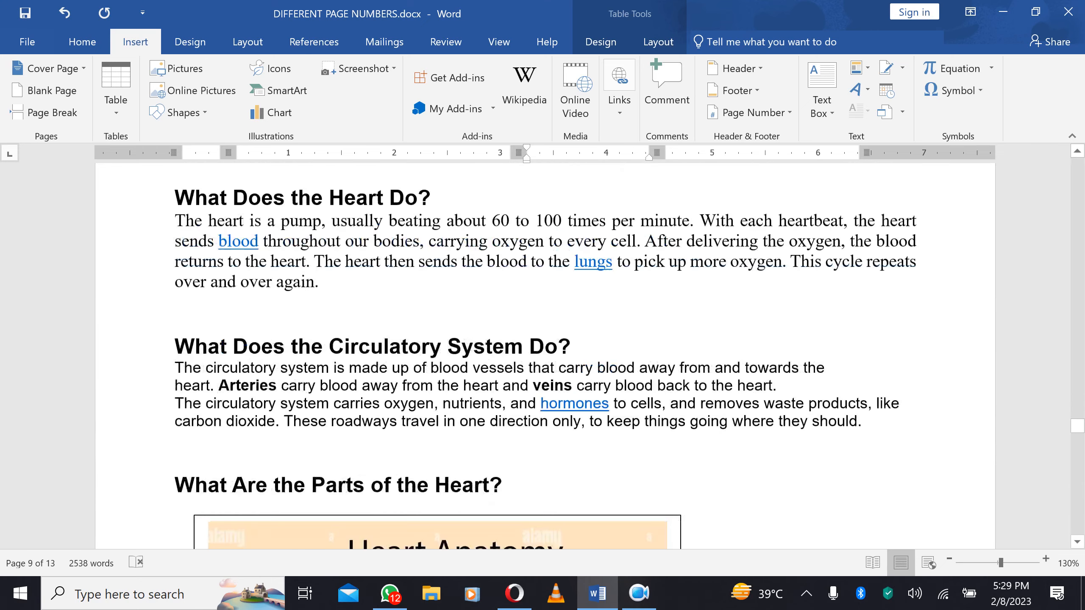
scroll(562, 392, down, 12)
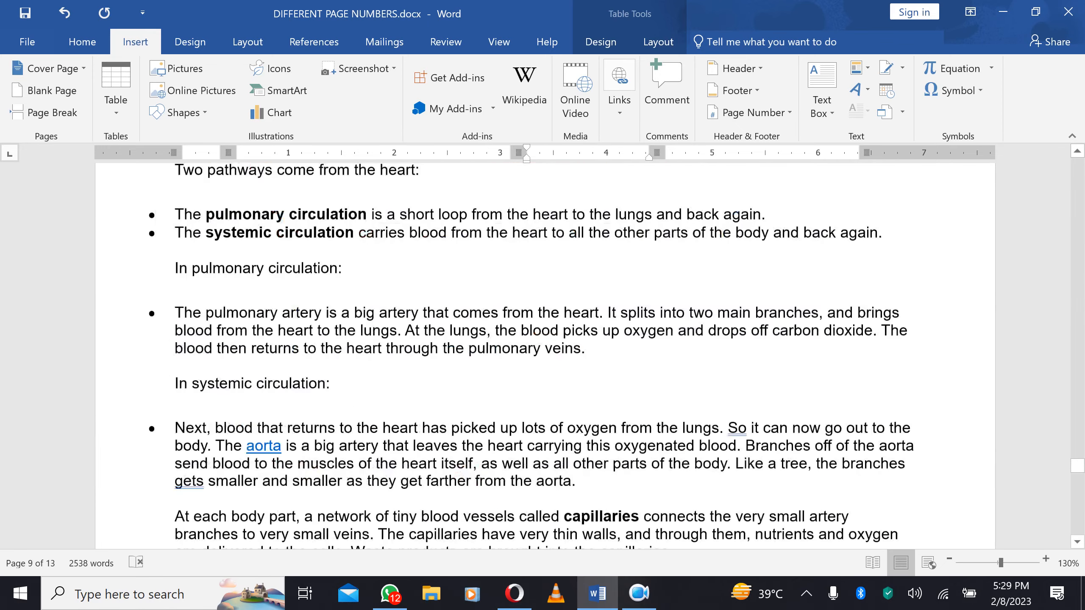
drag(1081, 464, 1082, 504)
scroll(1081, 506, down, 4)
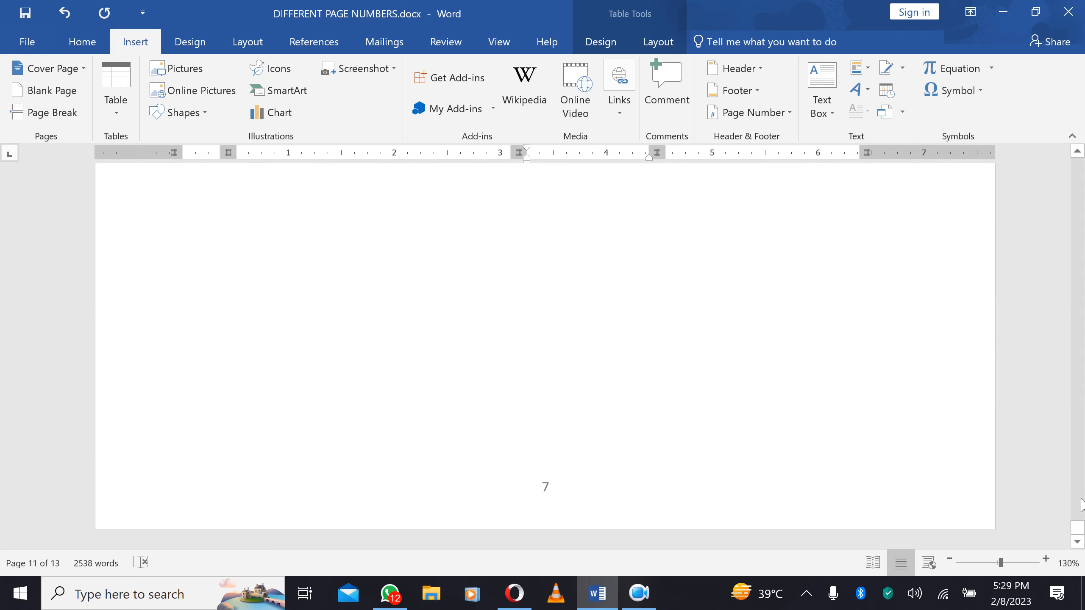
Delete the blank last page after the heart health tips
scroll(1082, 505, up, 5)
scroll(1082, 506, up, 3)
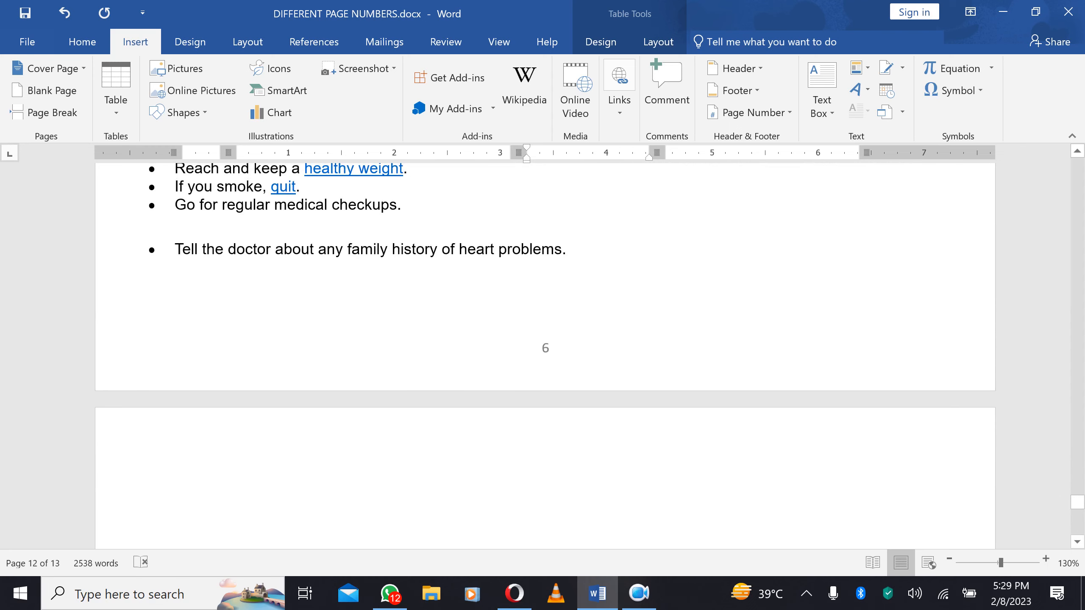
click(164, 488)
key(ctrl+e)
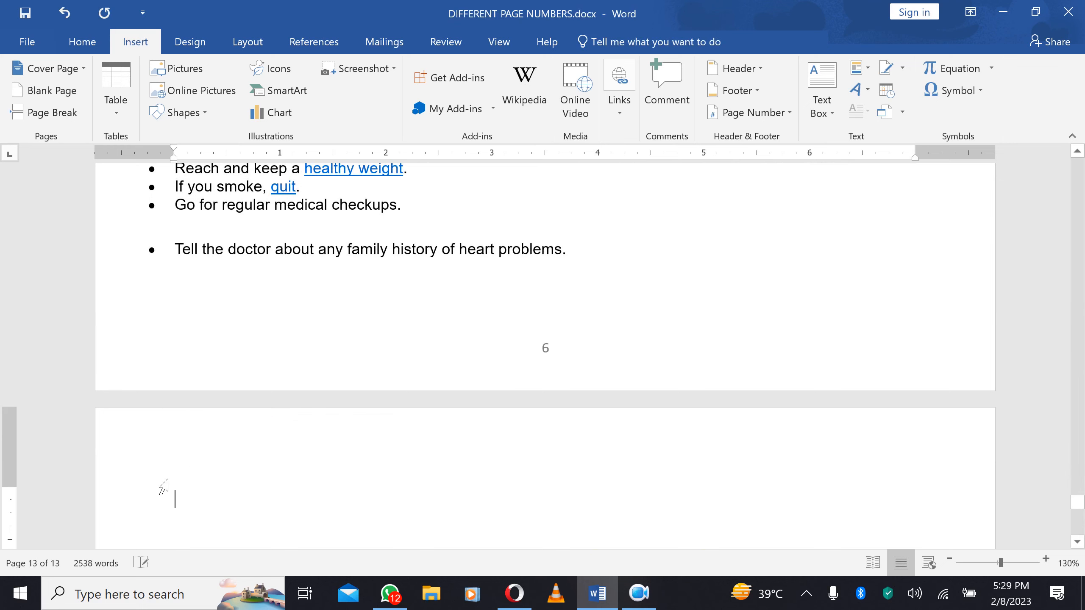
key(BackSpace)
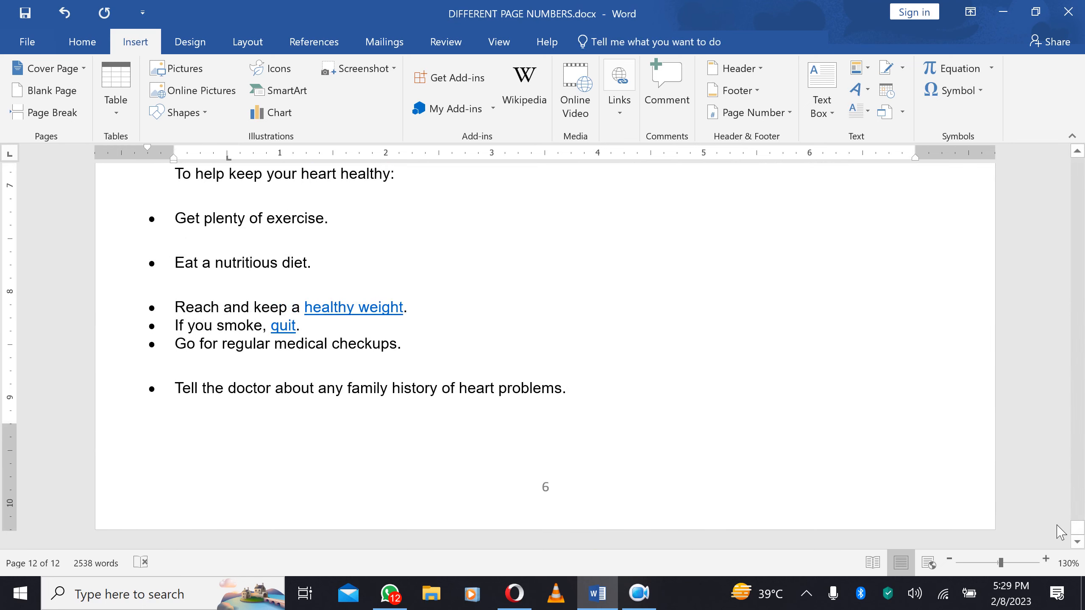
Review the footer page numbers from the start of the document through the debate report's section
drag(1078, 529, 1084, 173)
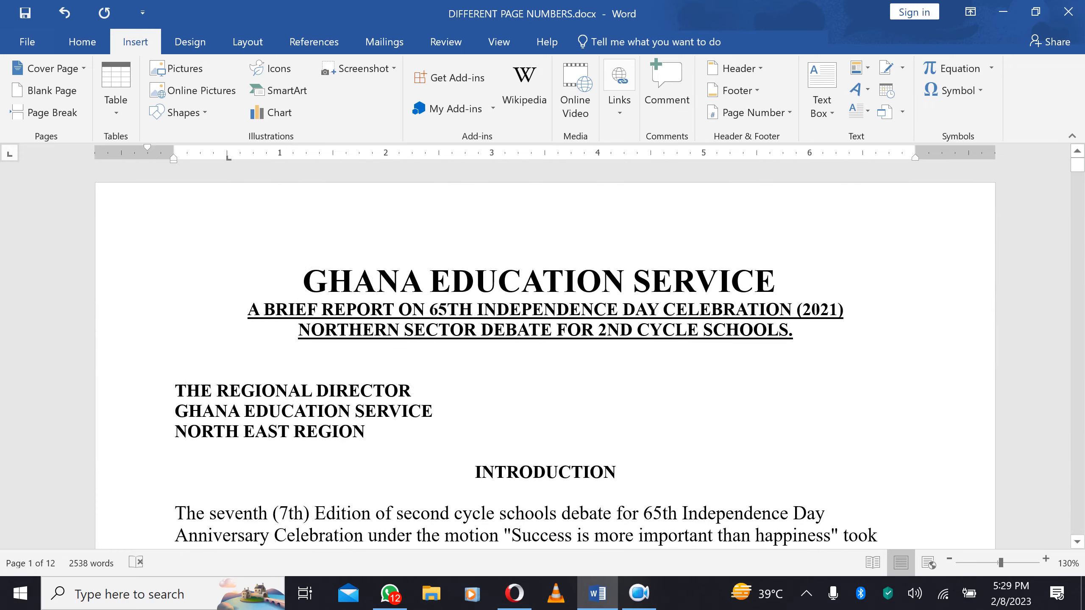
scroll(545, 355, down, 15)
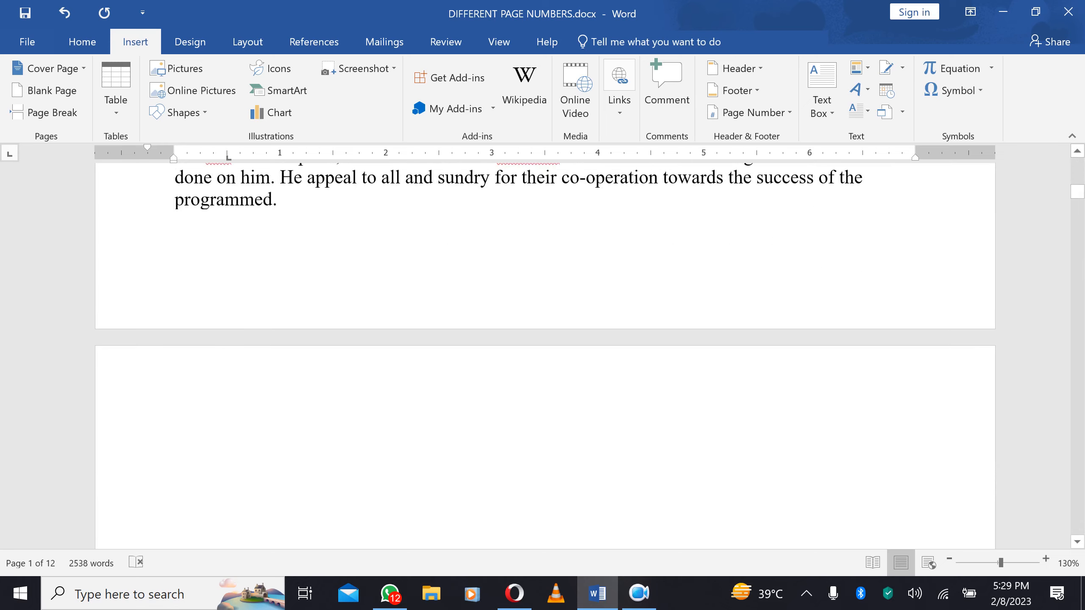
scroll(795, 285, down, 5)
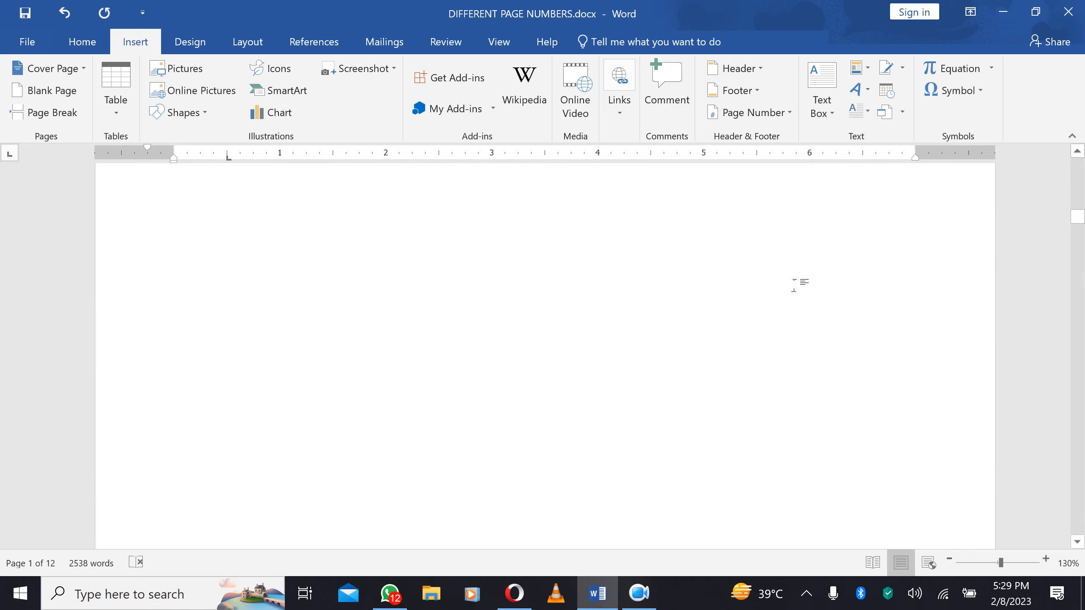
scroll(794, 285, down, 10)
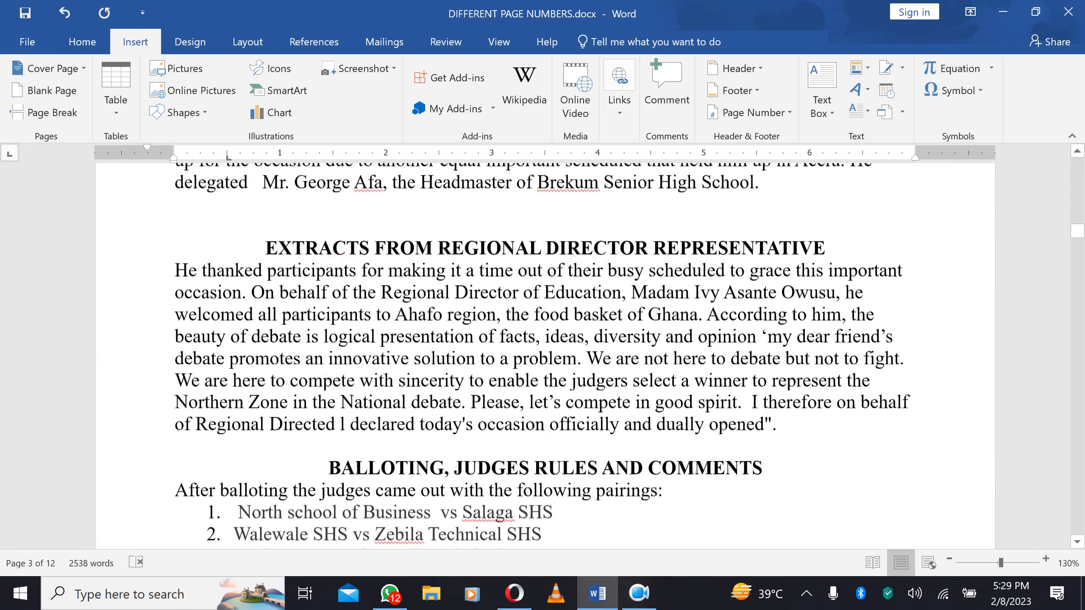
scroll(545, 331, down, 15)
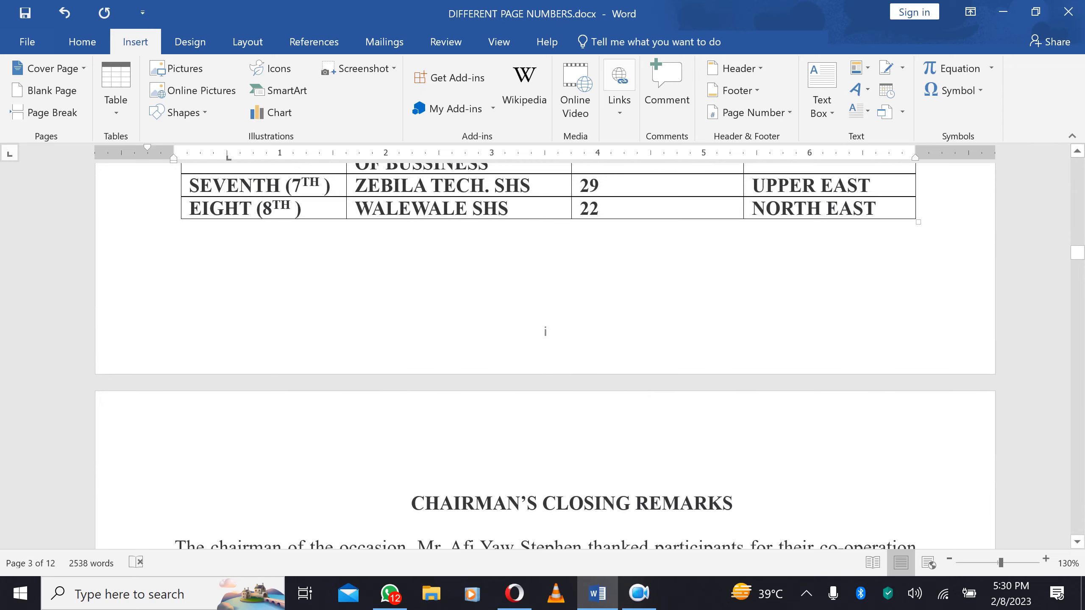
scroll(545, 355, down, 18)
scroll(545, 355, down, 18)
scroll(792, 287, down, 5)
scroll(794, 286, up, 4)
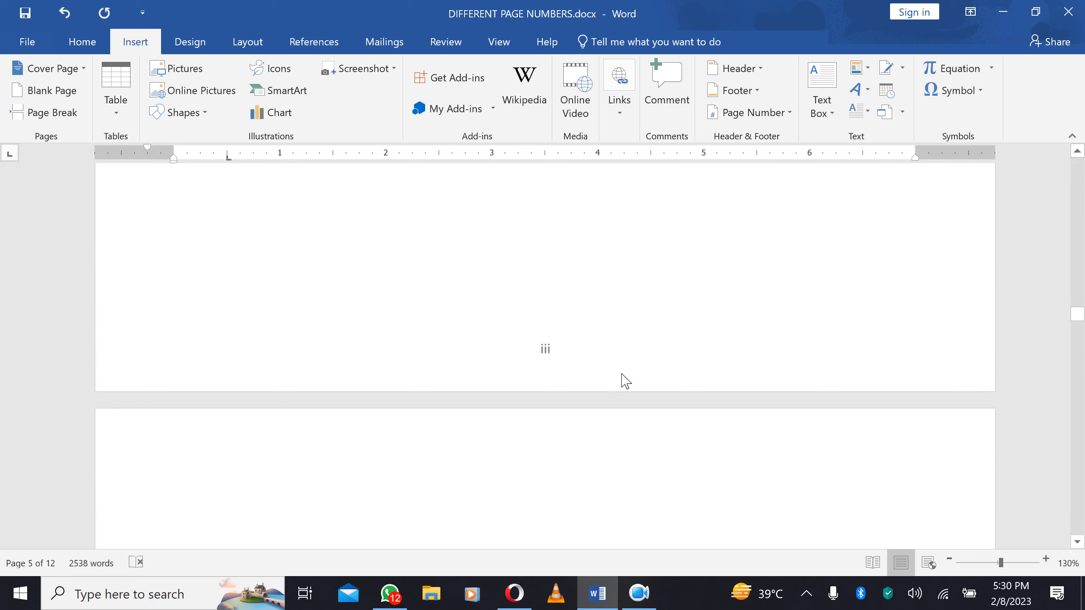
Compare the footers of the blank page before the Handing Over Certificate and the pages of the certificate's section
scroll(599, 440, down, 5)
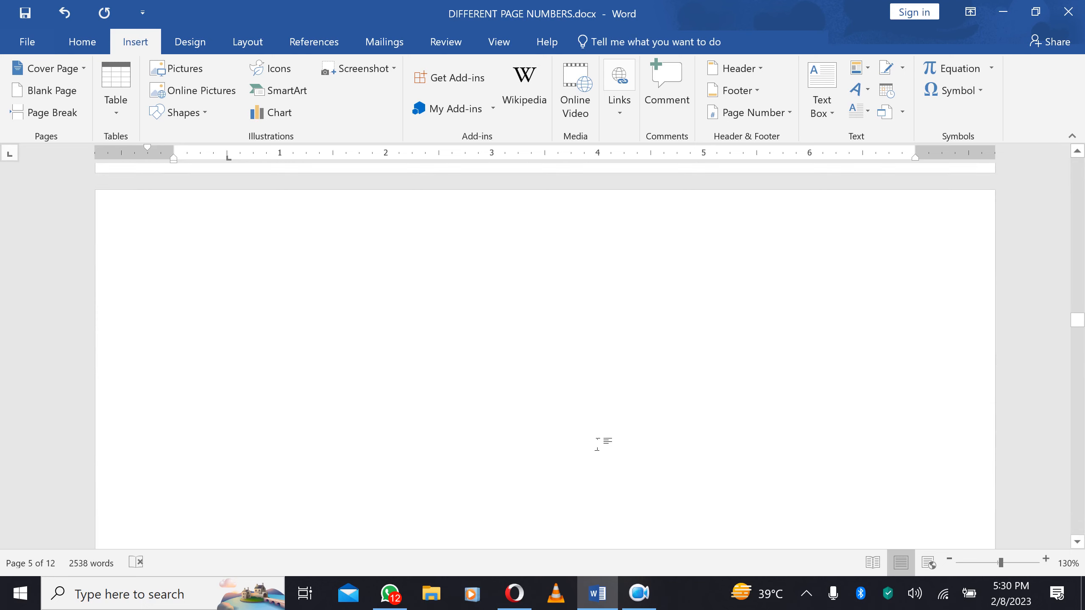
scroll(599, 440, down, 4)
scroll(603, 368, up, 4)
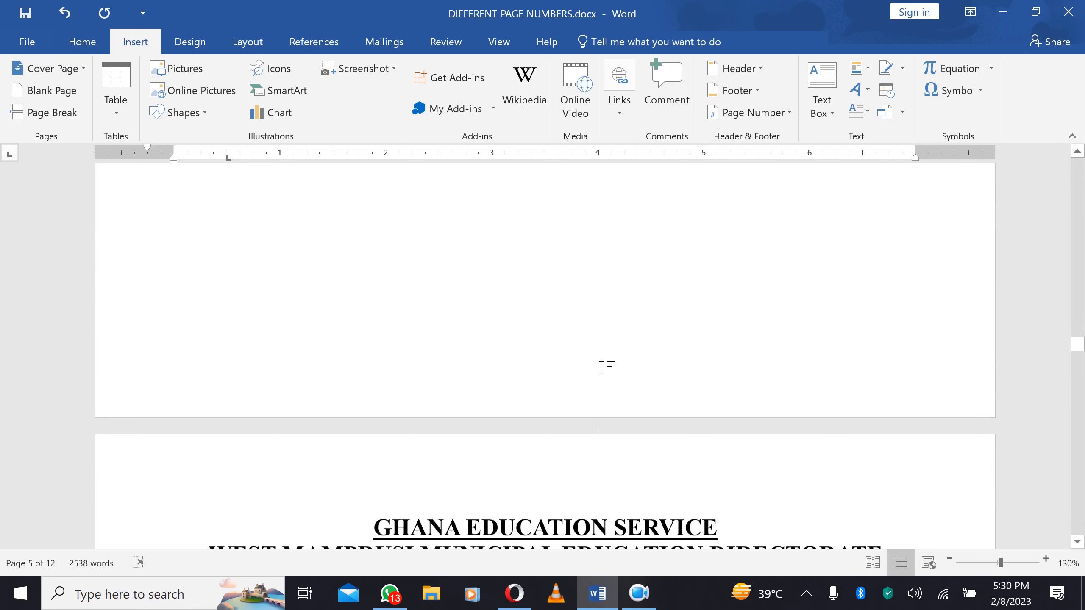
scroll(607, 433, up, 3)
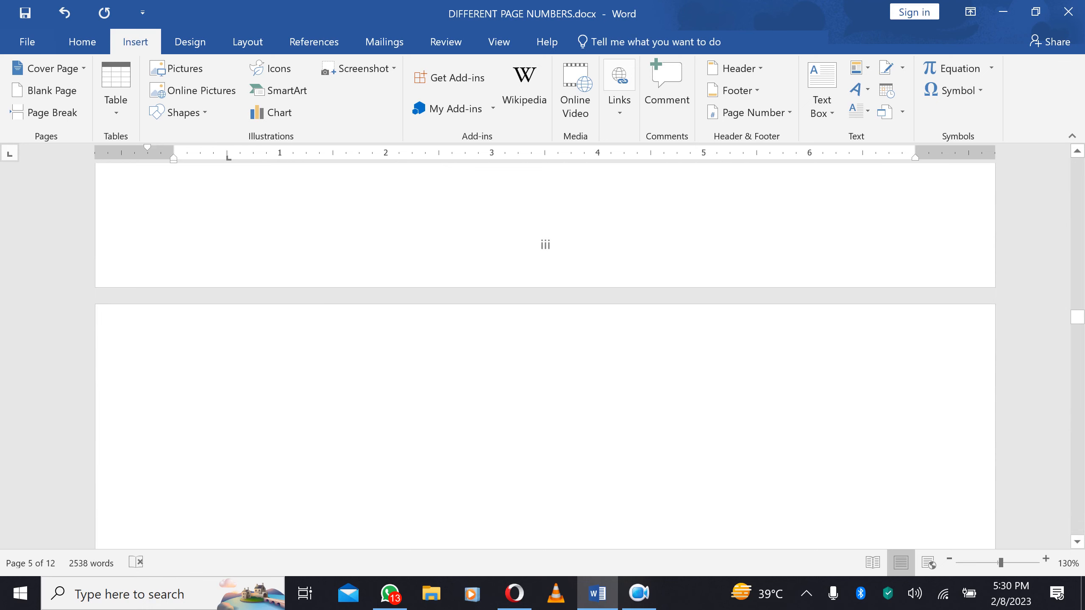
scroll(626, 398, down, 15)
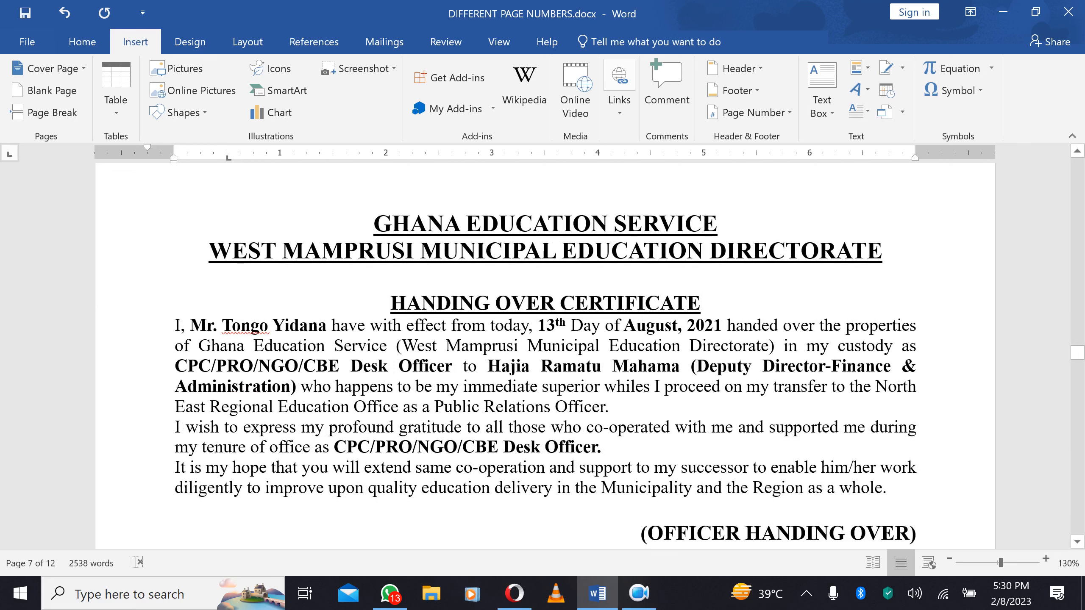
scroll(629, 379, up, 5)
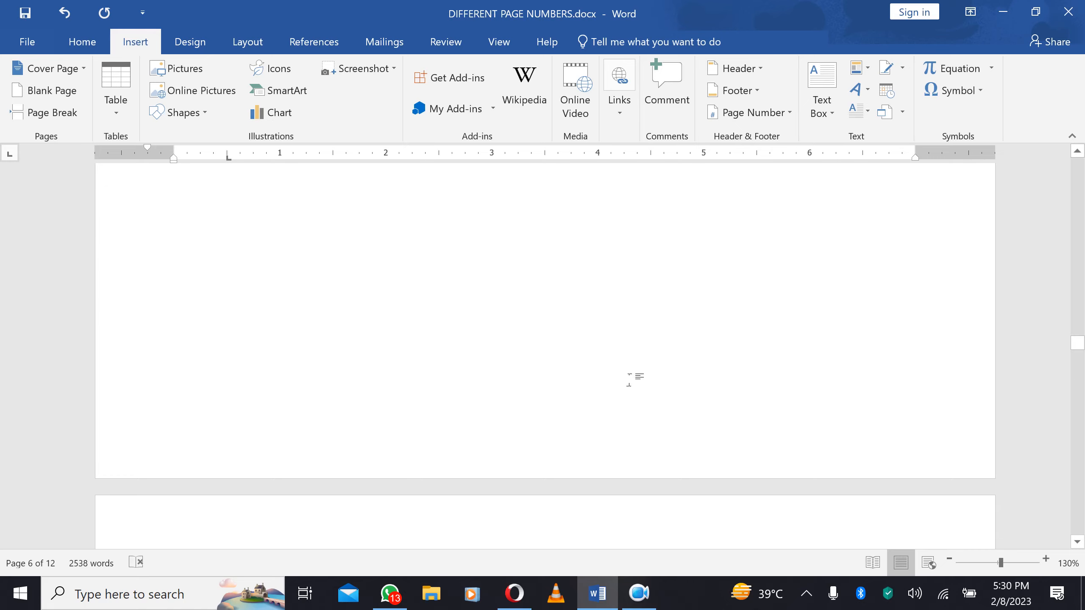
scroll(629, 379, down, 5)
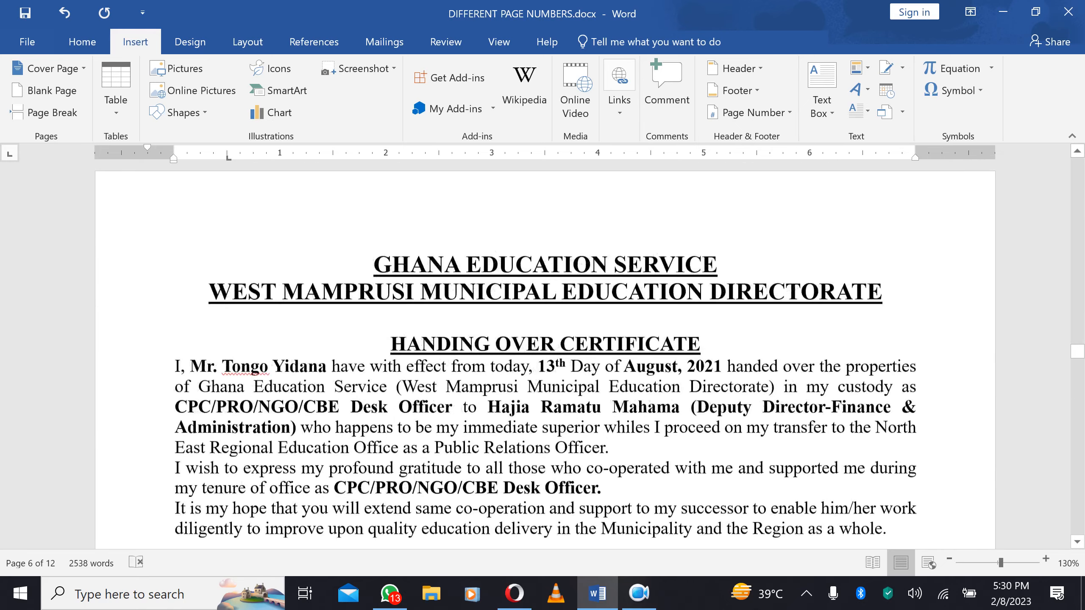
scroll(745, 369, down, 15)
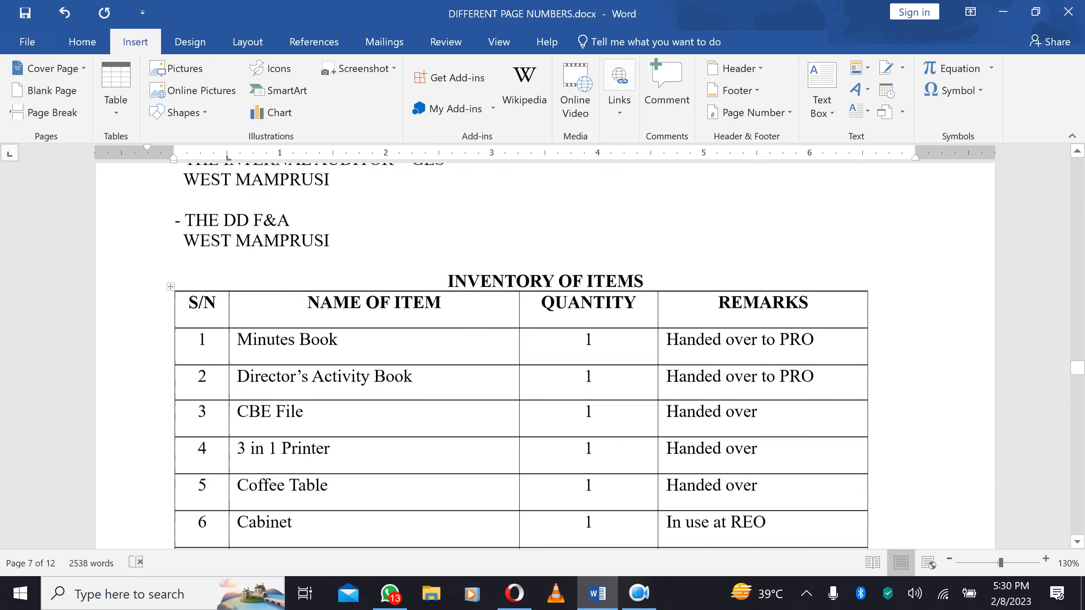
scroll(677, 313, down, 15)
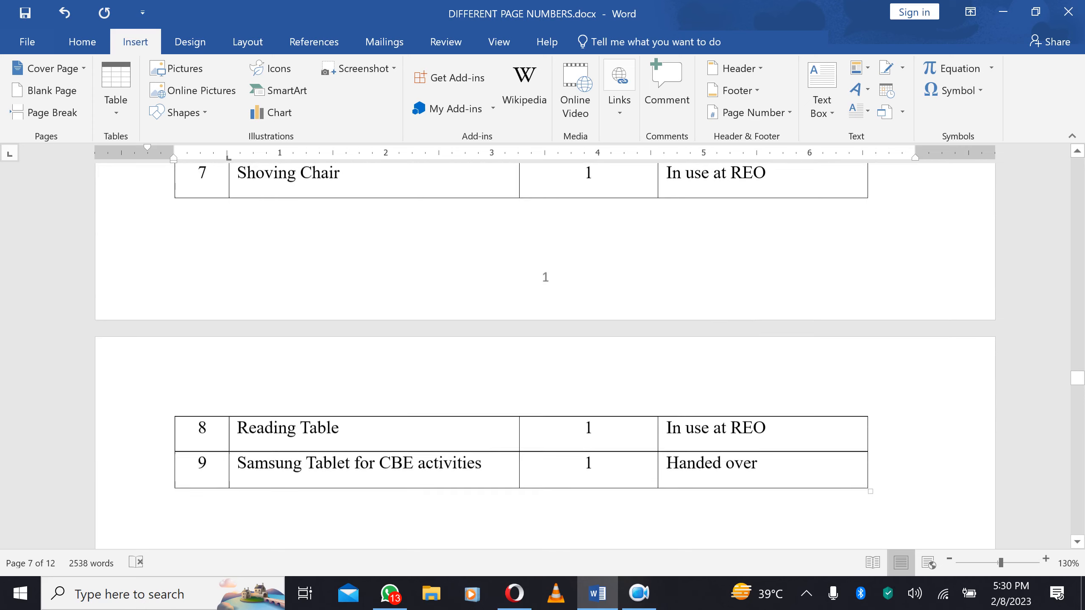
scroll(545, 355, down, 15)
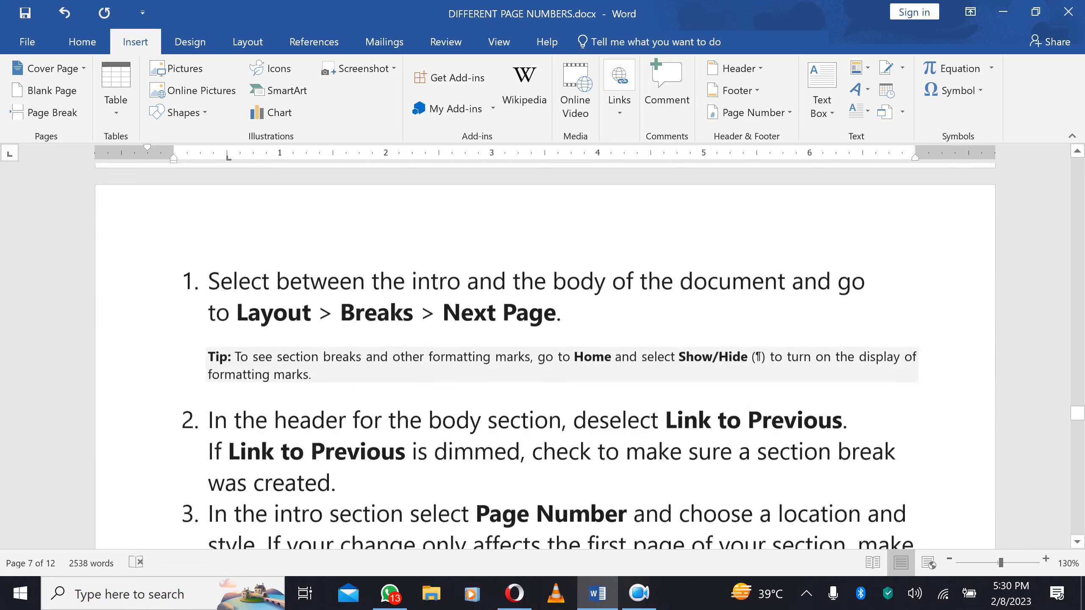